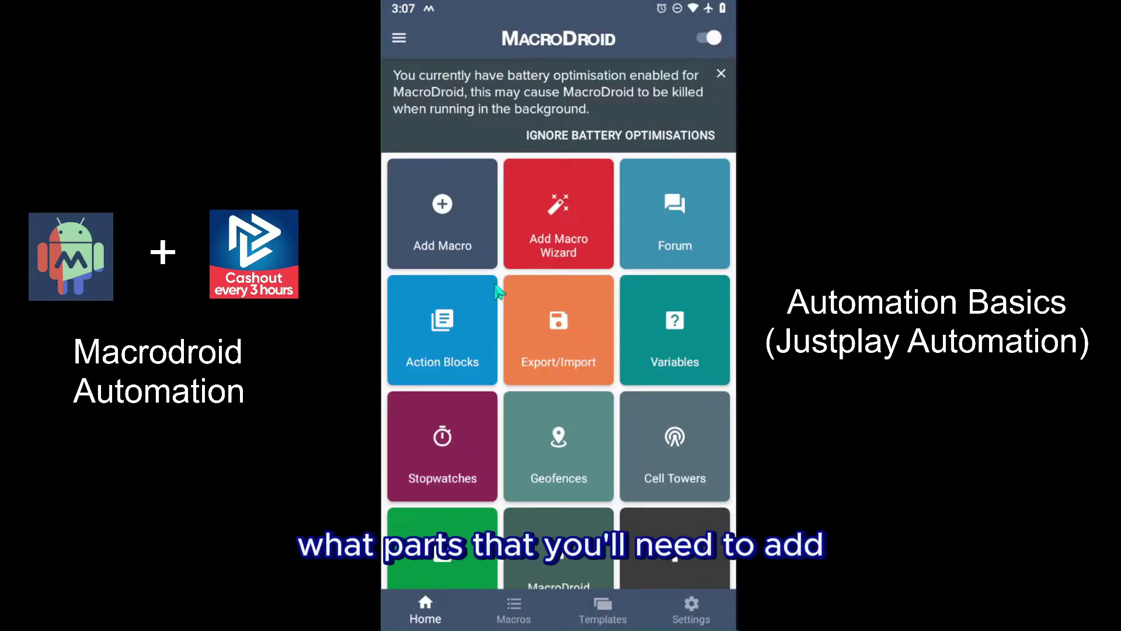
# Create a new macro named '.JustPlay Script Video'
pyautogui.click(442, 233)
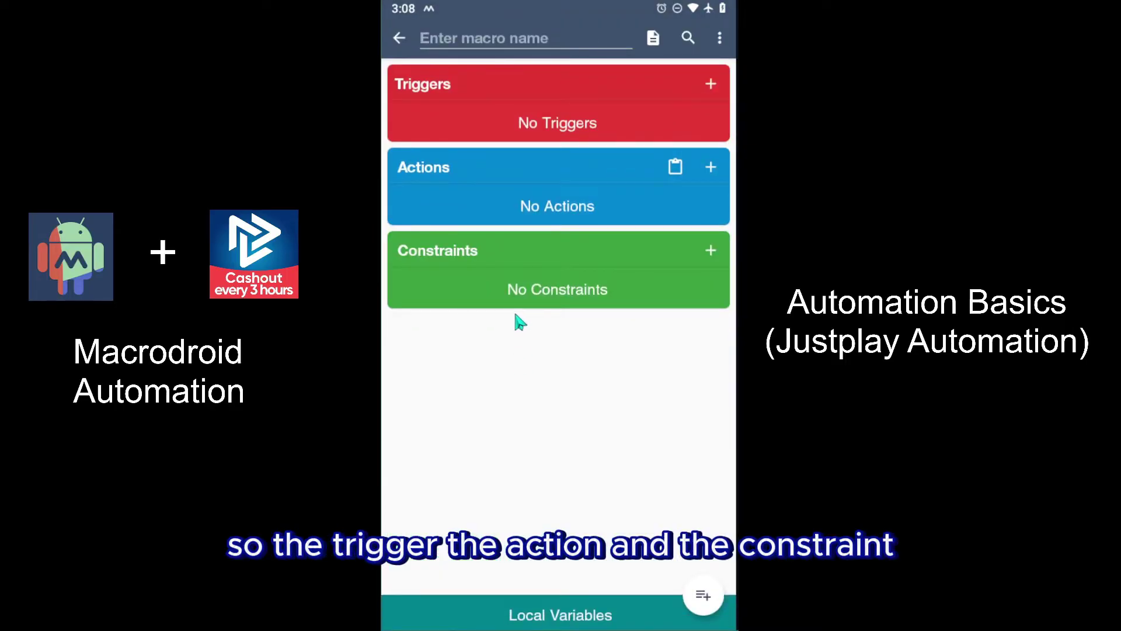
pyautogui.click(474, 37)
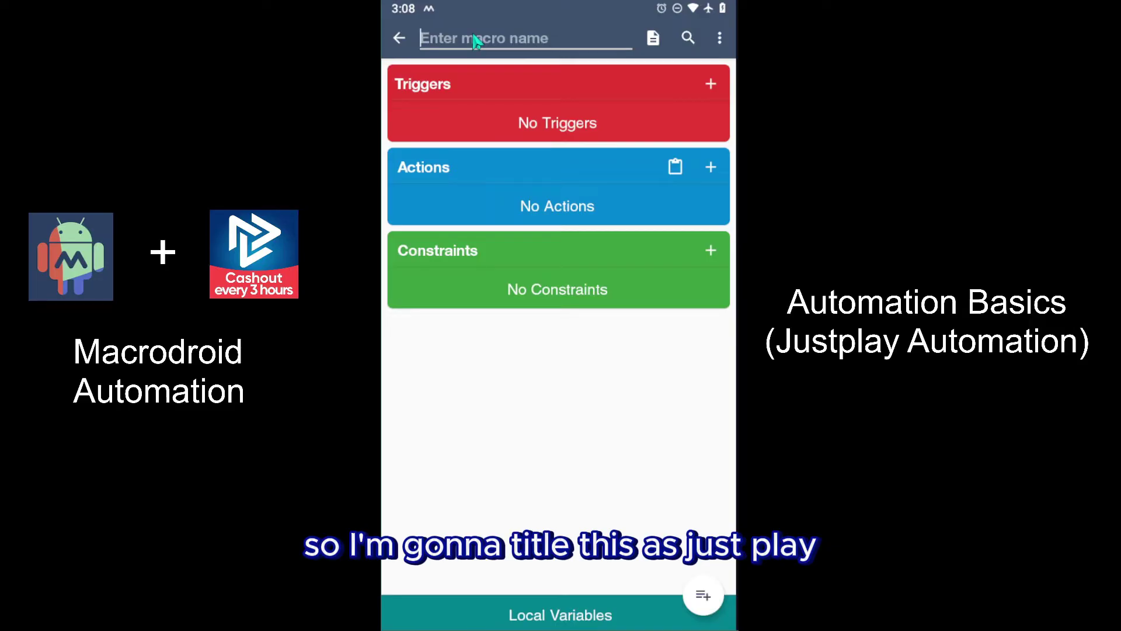
pyautogui.write('.JustPlay')
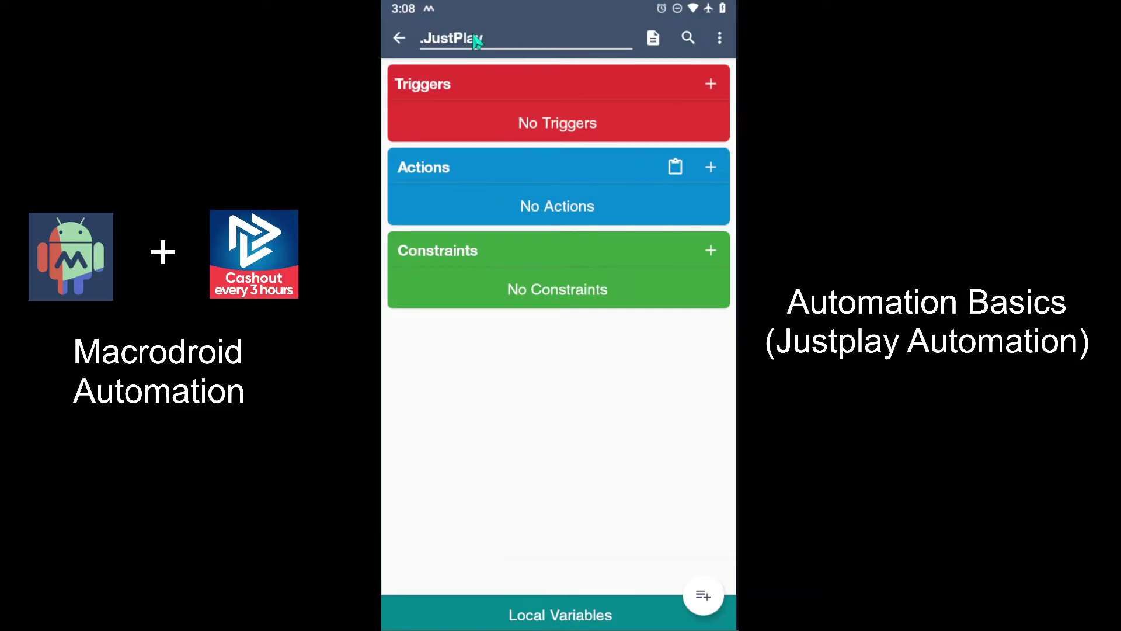
pyautogui.write(' Script Video')
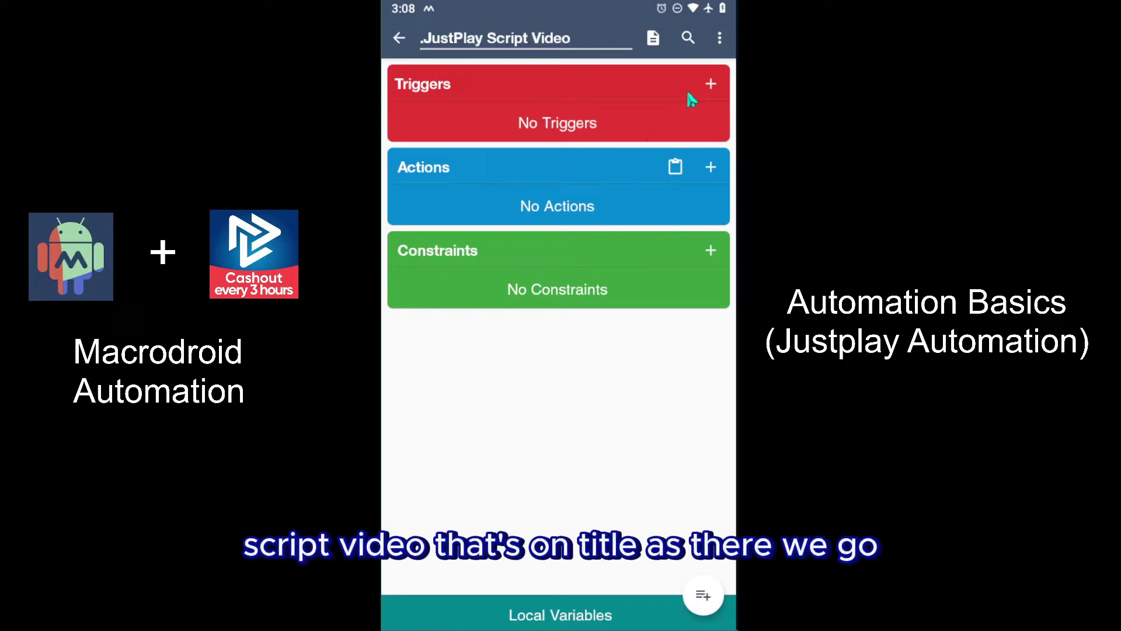
# Add a Volume Button Pressed trigger set to Volume Up
pyautogui.click(711, 84)
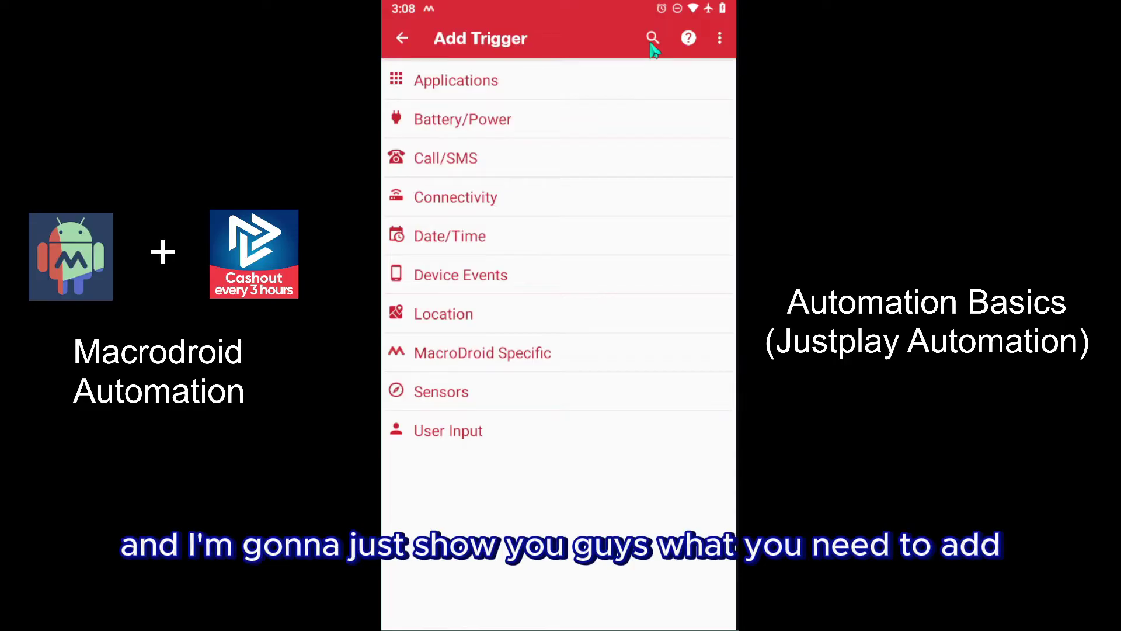
pyautogui.click(654, 42)
pyautogui.write('volume')
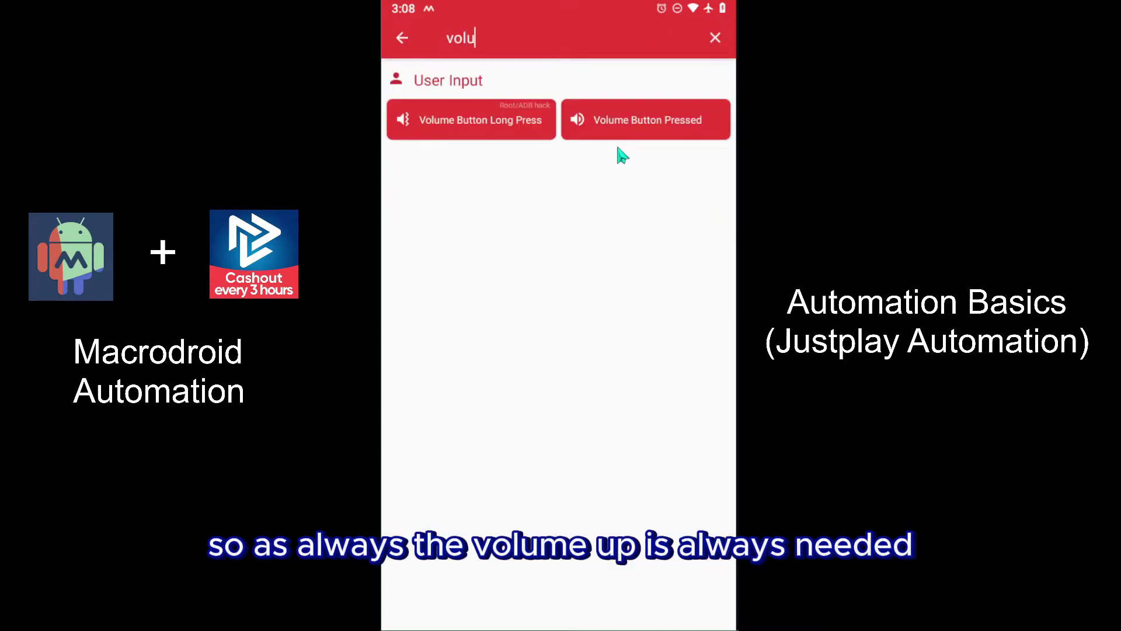
pyautogui.click(646, 120)
pyautogui.click(631, 384)
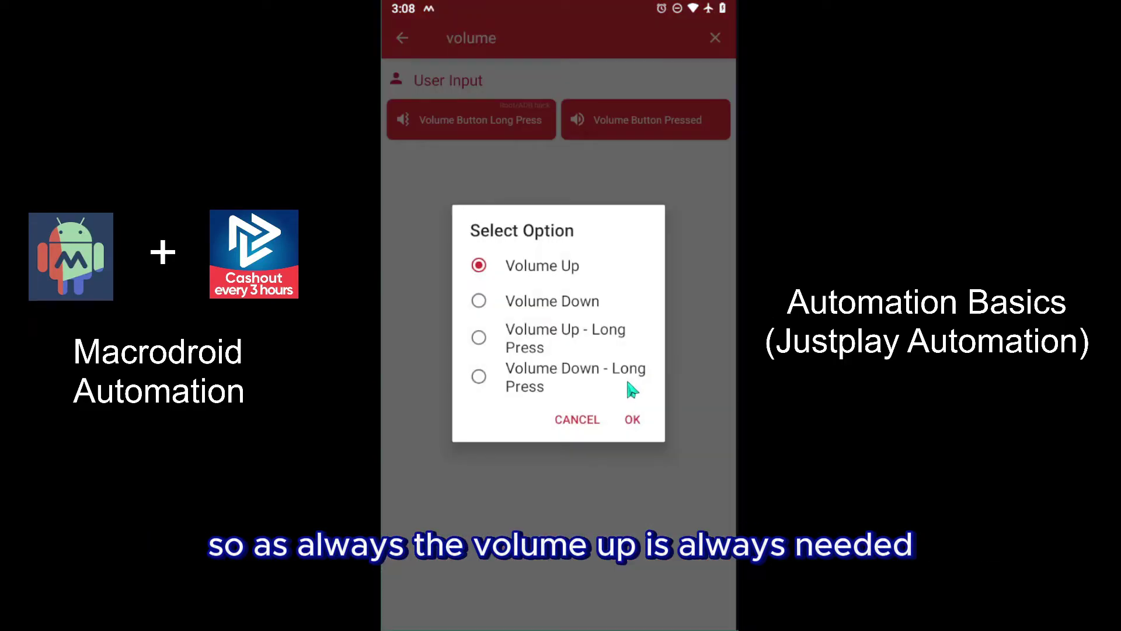
pyautogui.click(635, 417)
pyautogui.click(632, 381)
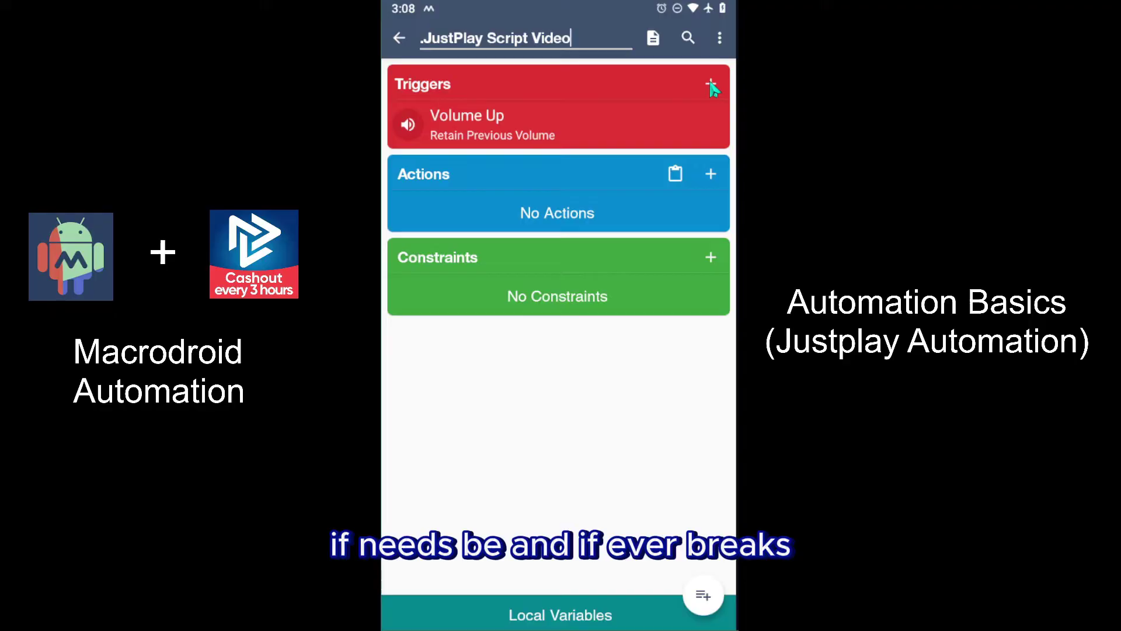
# Add a Regular Interval trigger that fires every 6 hours
pyautogui.click(710, 86)
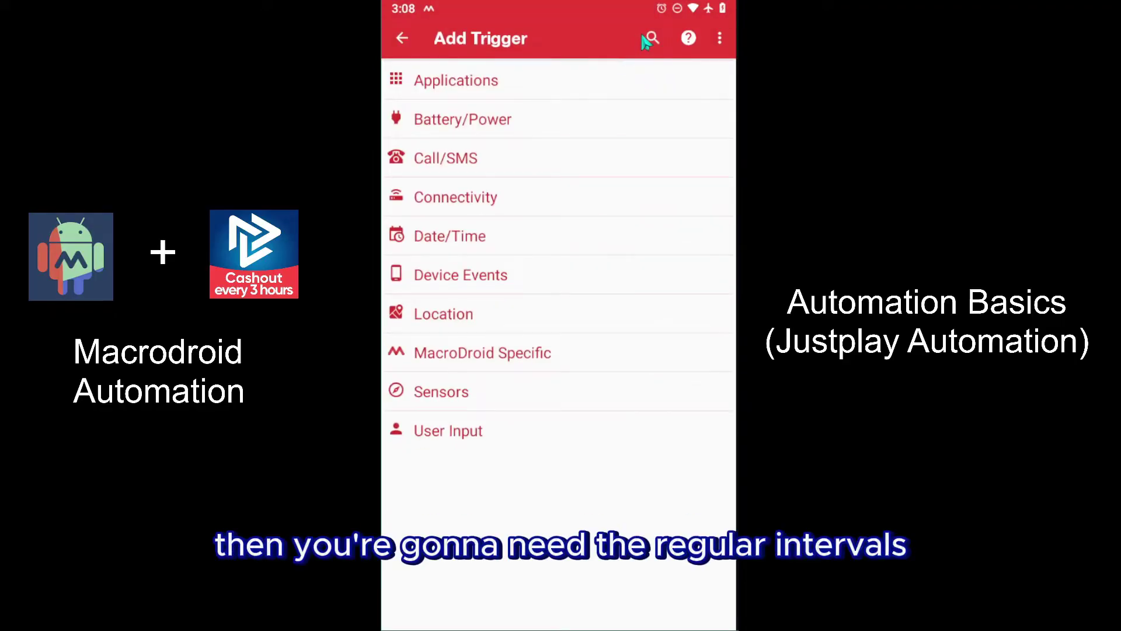
pyautogui.click(651, 38)
pyautogui.write('reg')
pyautogui.click(523, 126)
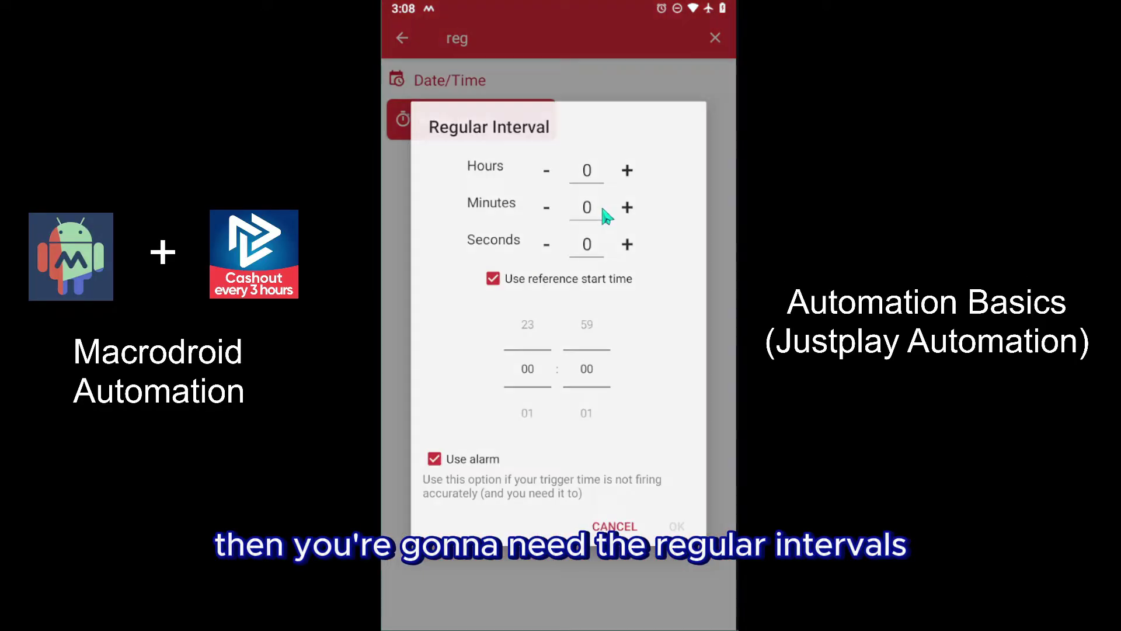
pyautogui.click(634, 171)
pyautogui.click(634, 171)
pyautogui.click(634, 171)
pyautogui.click(634, 170)
pyautogui.click(633, 171)
pyautogui.click(634, 170)
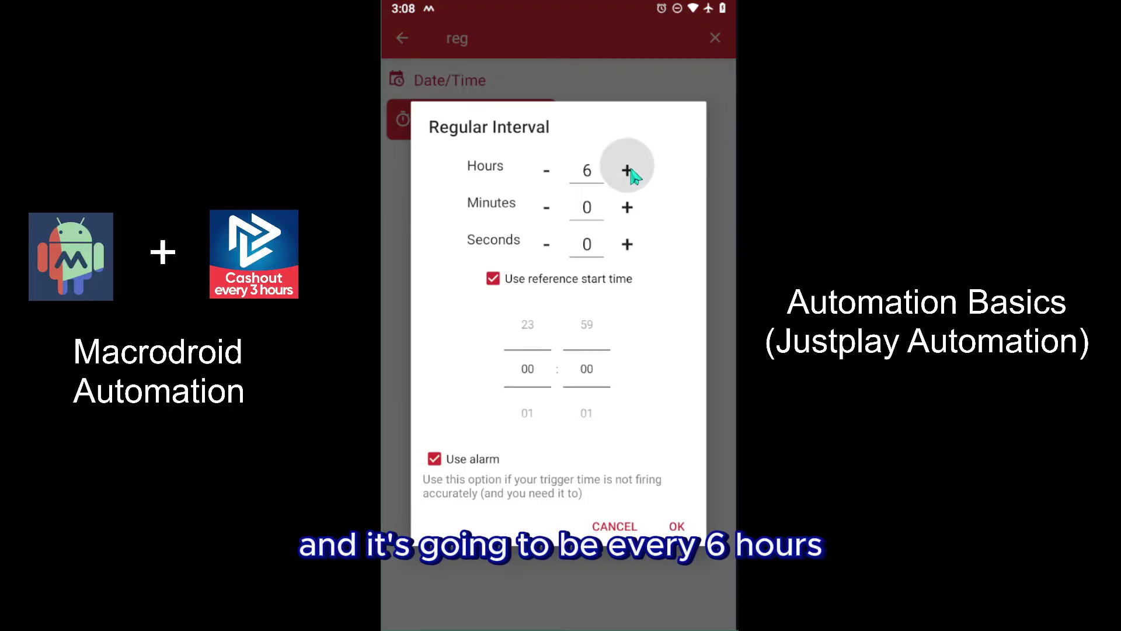
pyautogui.click(676, 527)
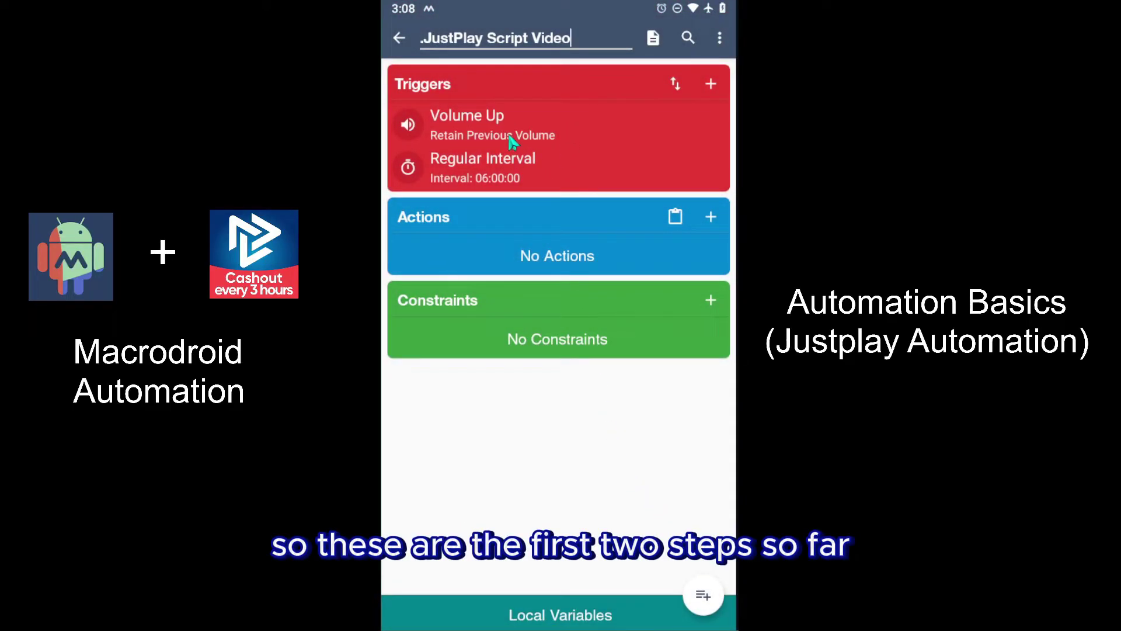
# Add a Launch Application action for Treasure Master with Force new enabled
pyautogui.click(710, 219)
pyautogui.click(654, 40)
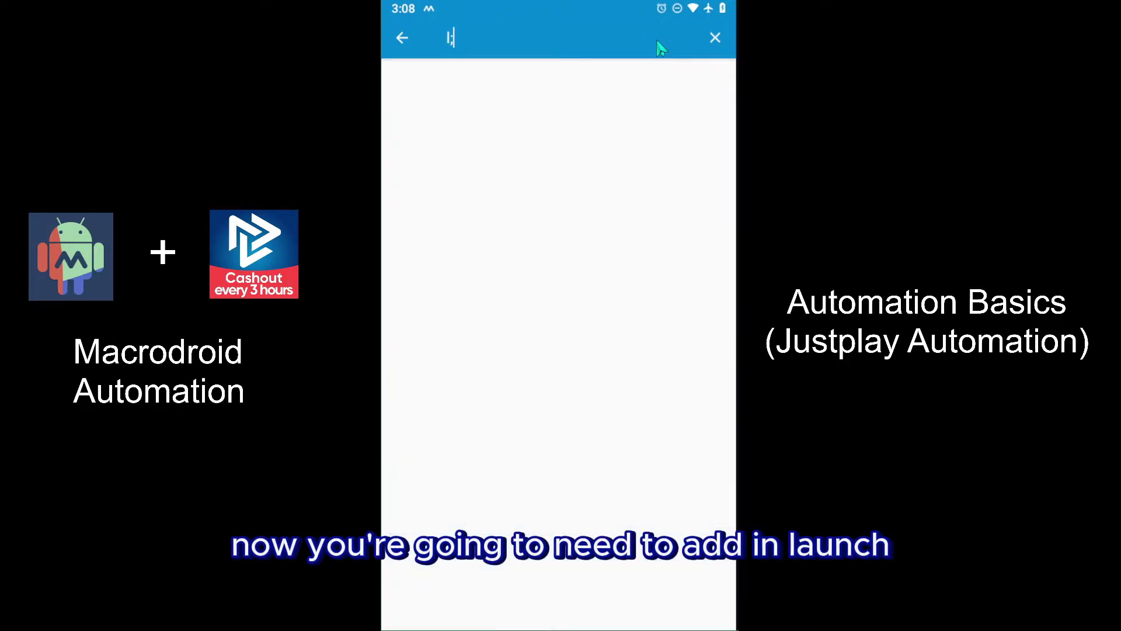
pyautogui.write('launch')
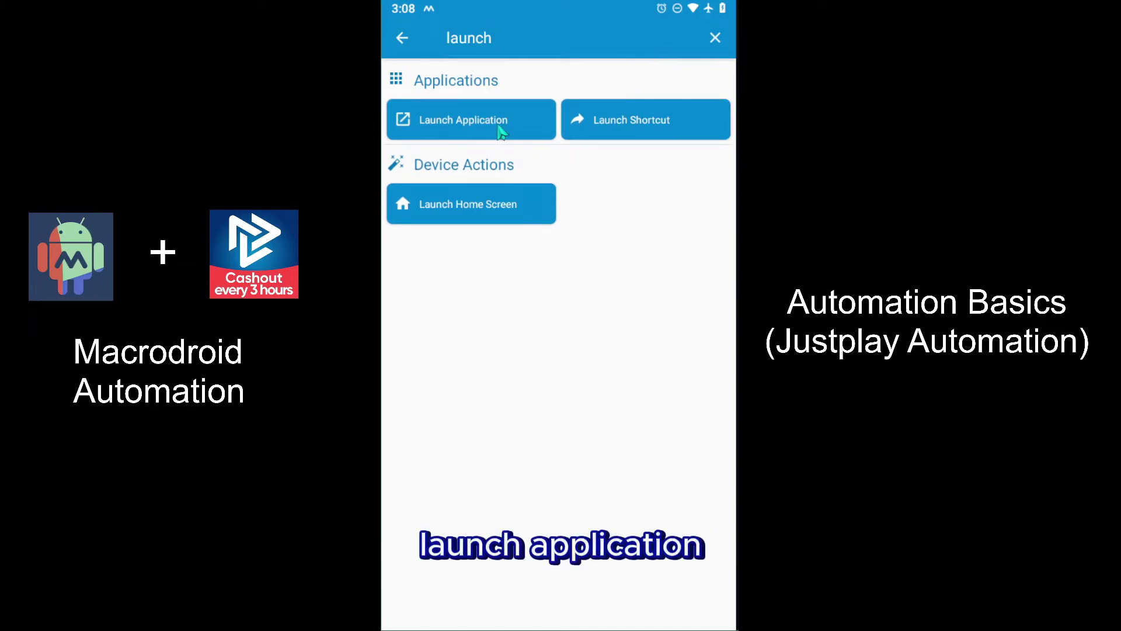
pyautogui.click(499, 126)
pyautogui.click(635, 383)
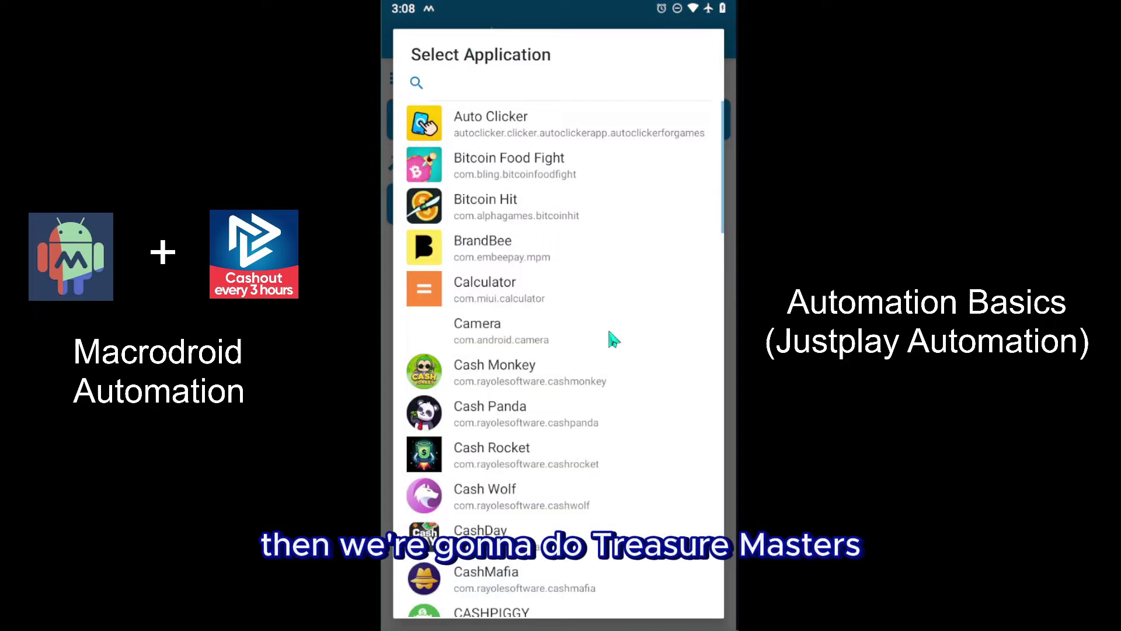
pyautogui.click(500, 79)
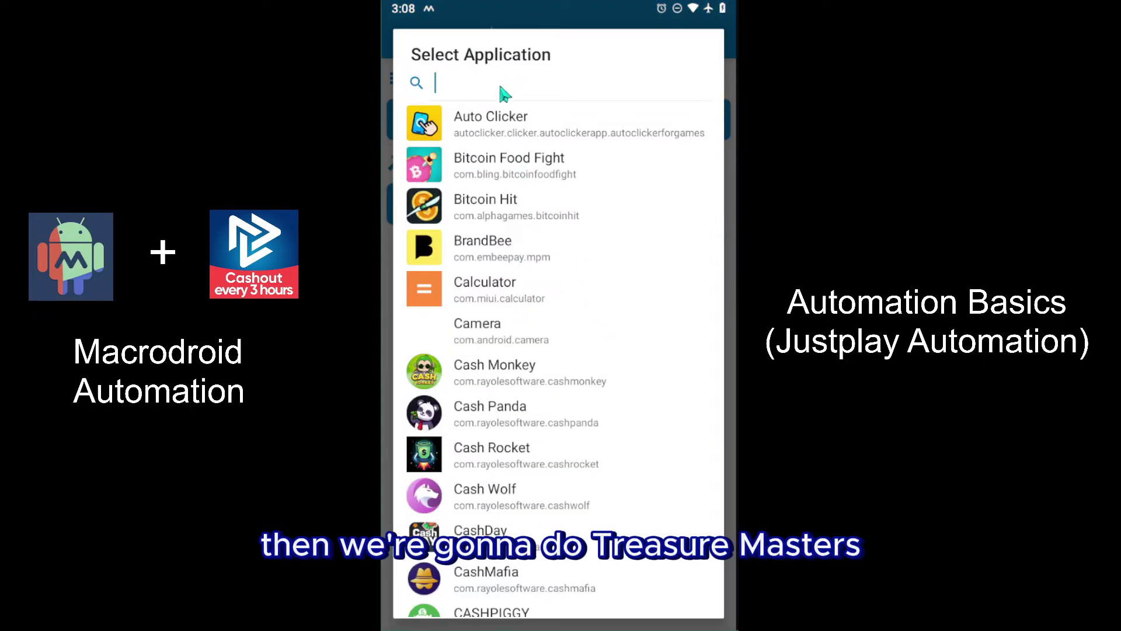
pyautogui.write('treas')
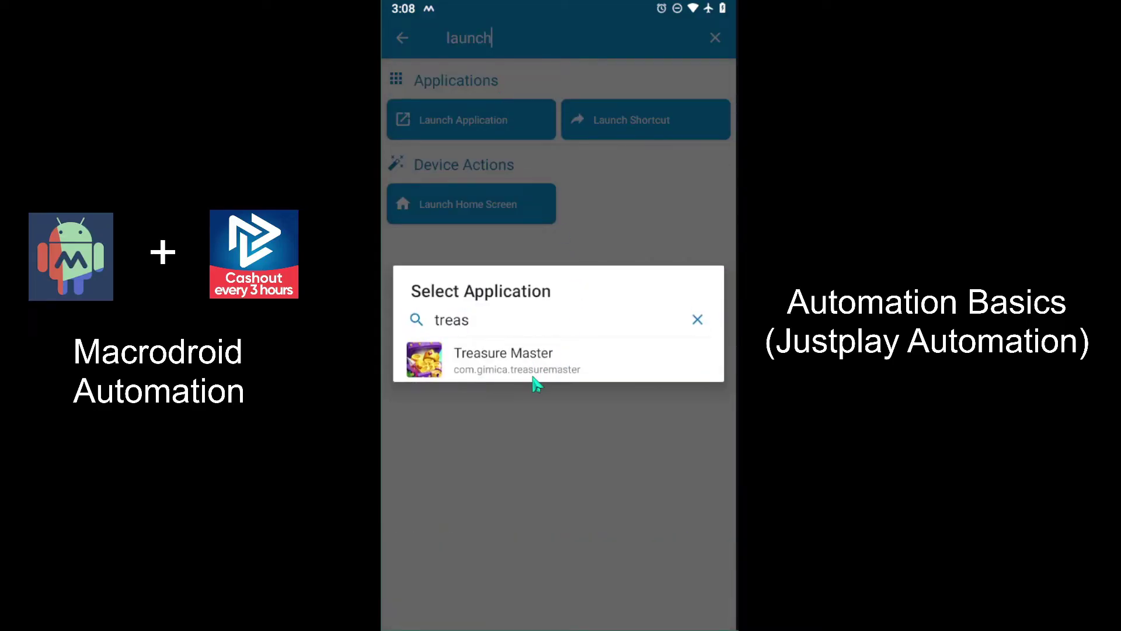
pyautogui.click(528, 373)
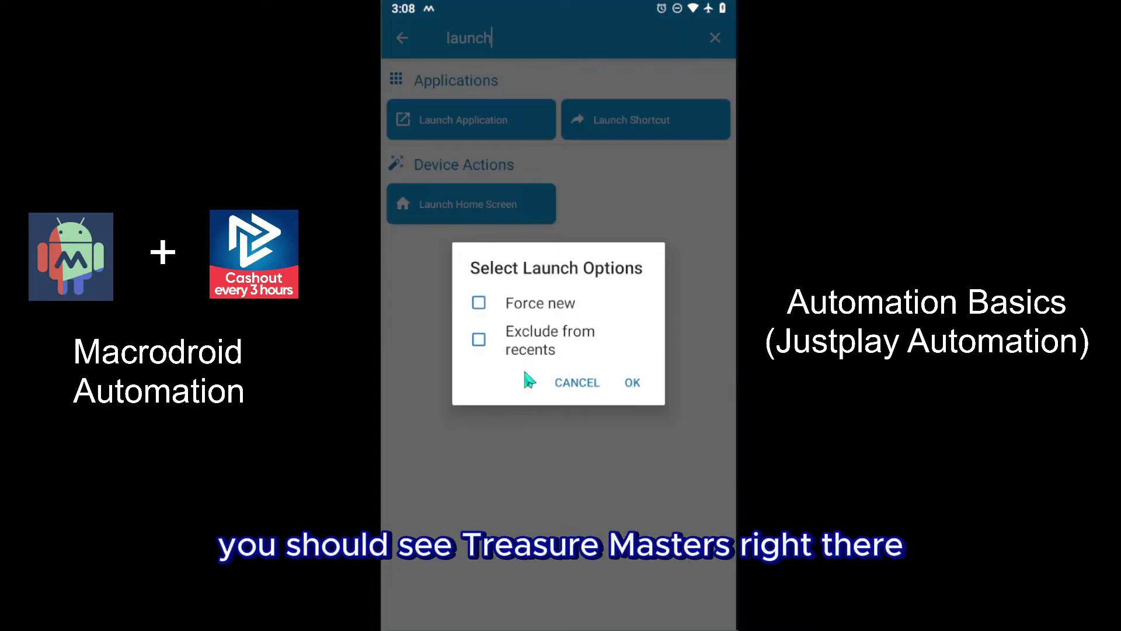
pyautogui.click(540, 306)
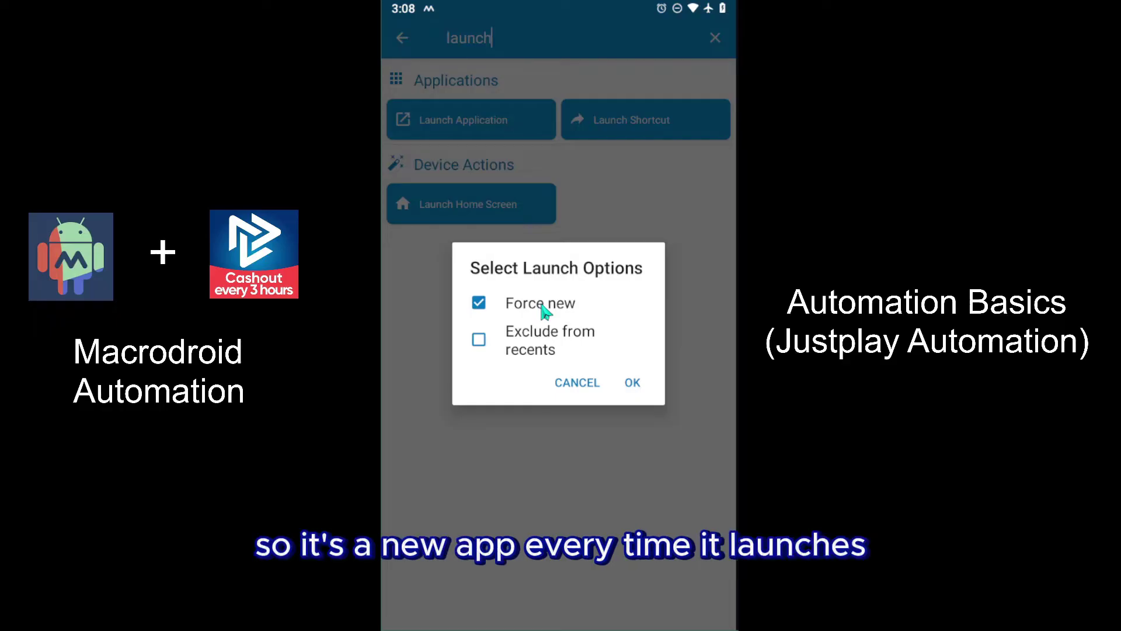
pyautogui.click(631, 386)
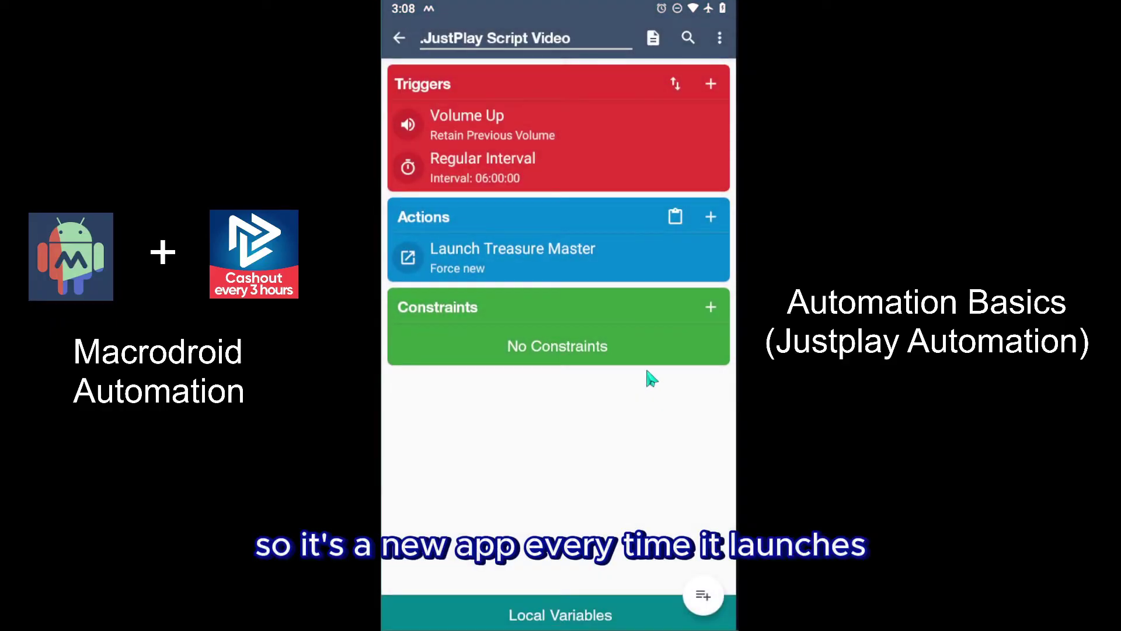
# Add a Wait Before Next Action delay of 1 minute 30 seconds
pyautogui.click(711, 219)
pyautogui.click(650, 40)
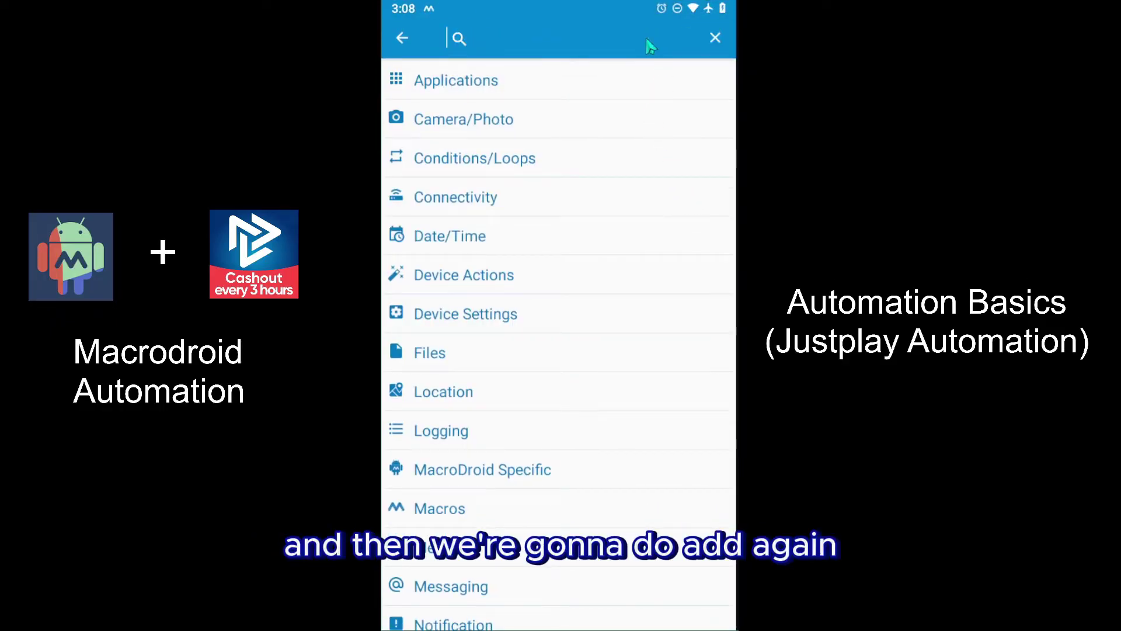
pyautogui.write('wait')
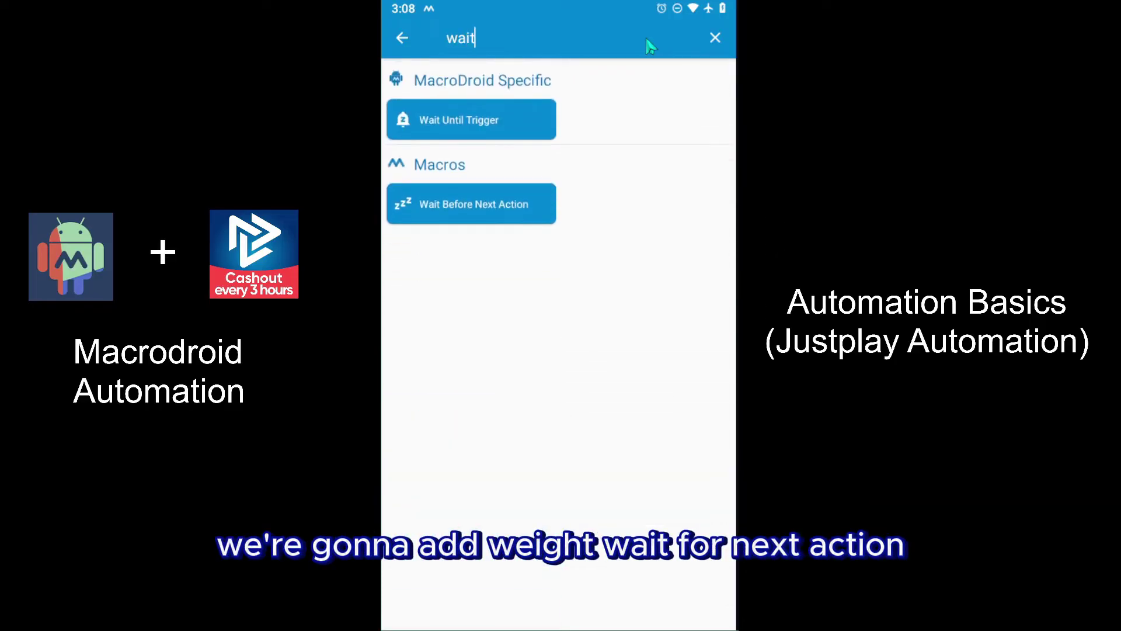
pyautogui.click(510, 206)
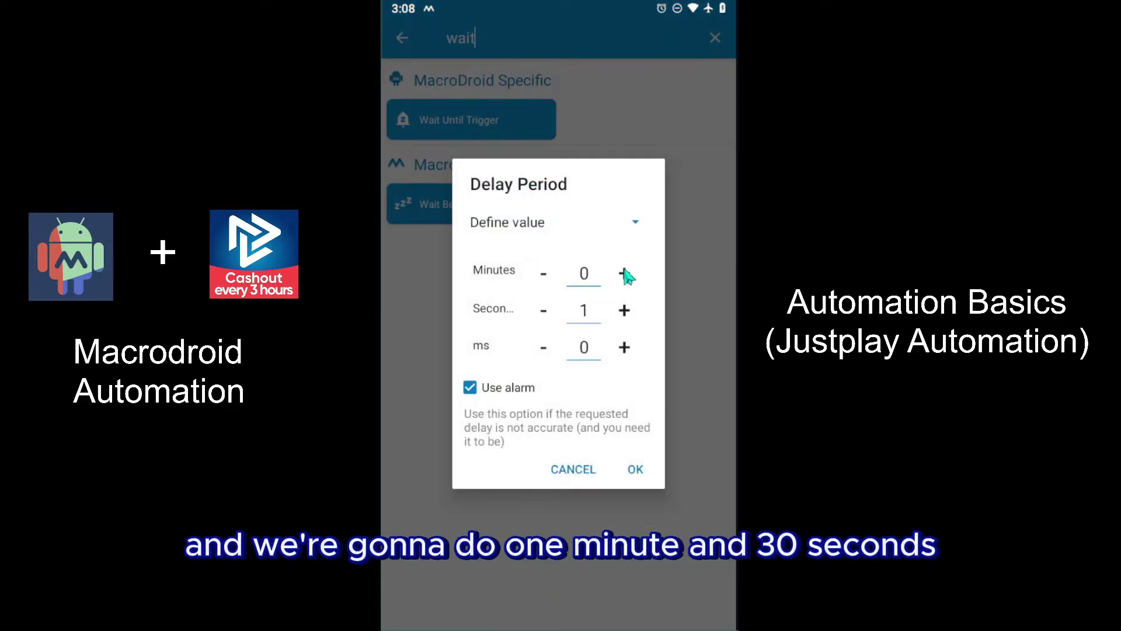
pyautogui.click(624, 273)
pyautogui.click(593, 308)
pyautogui.press('BackSpace')
pyautogui.write('30')
pyautogui.click(637, 467)
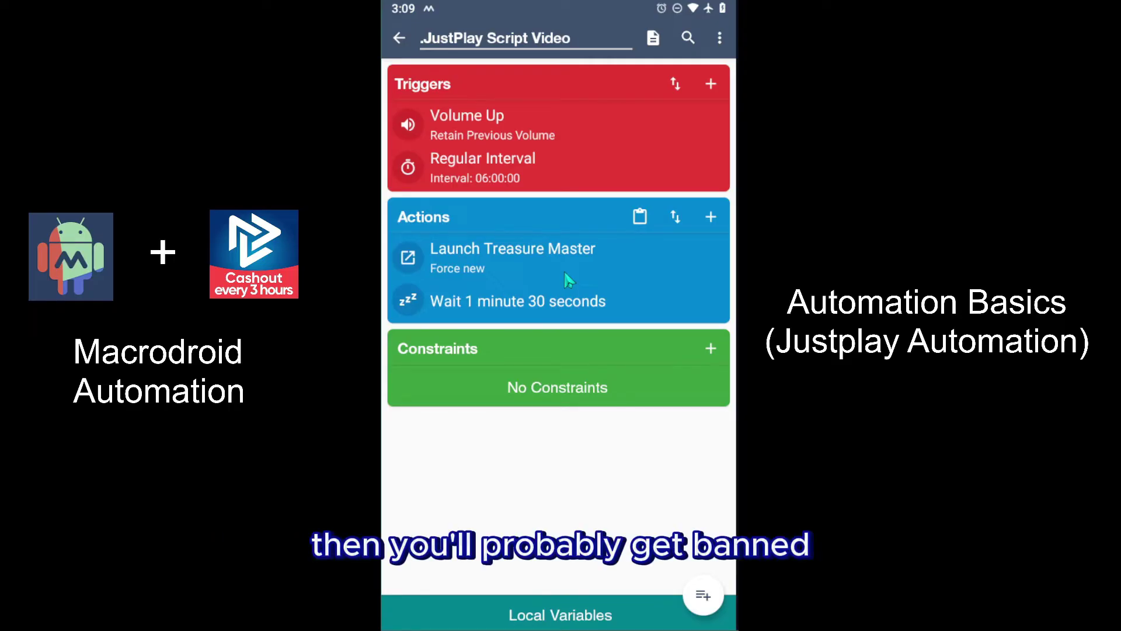
# Add a Repeat actions loop with a fixed count of 120
pyautogui.click(711, 217)
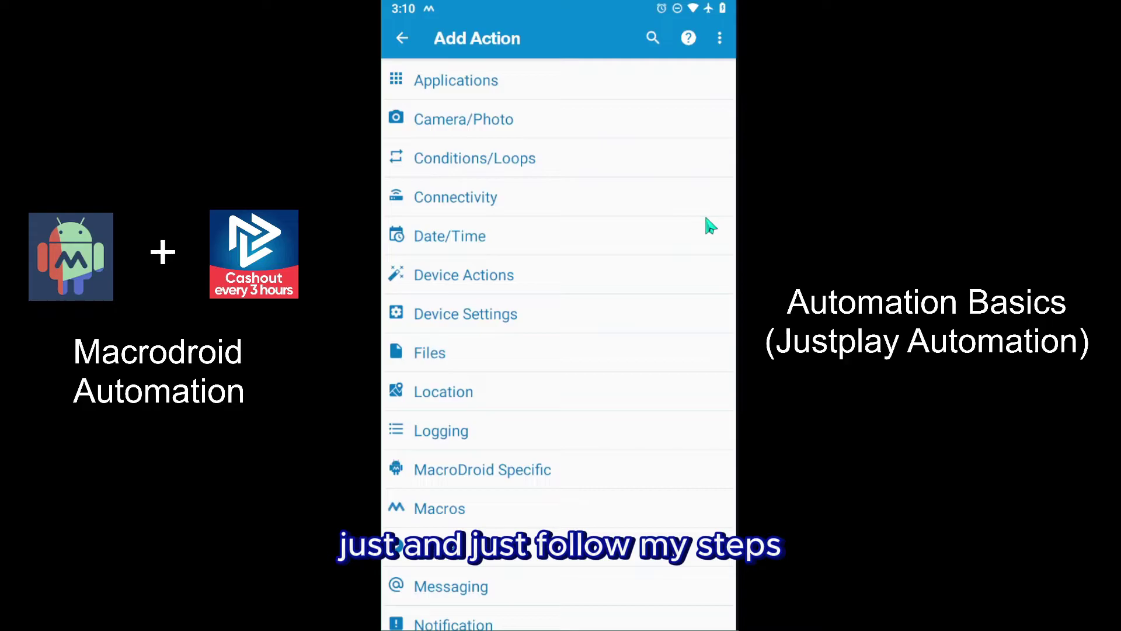
pyautogui.click(653, 39)
pyautogui.write('rpe')
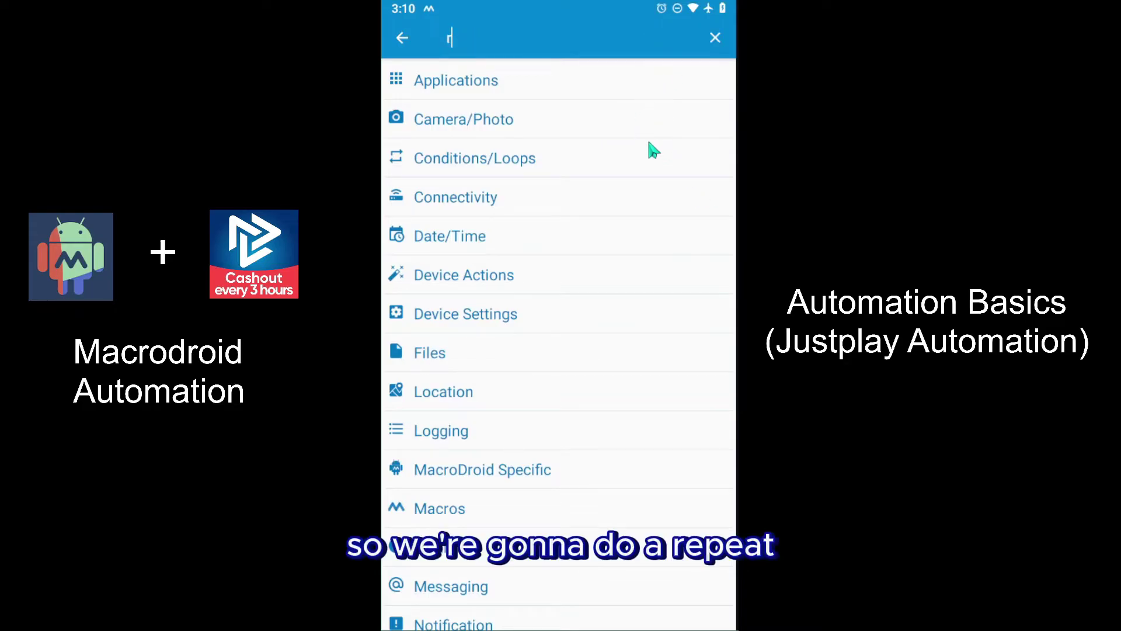
pyautogui.press('BackSpace')
pyautogui.press('BackSpace')
pyautogui.write('epeat')
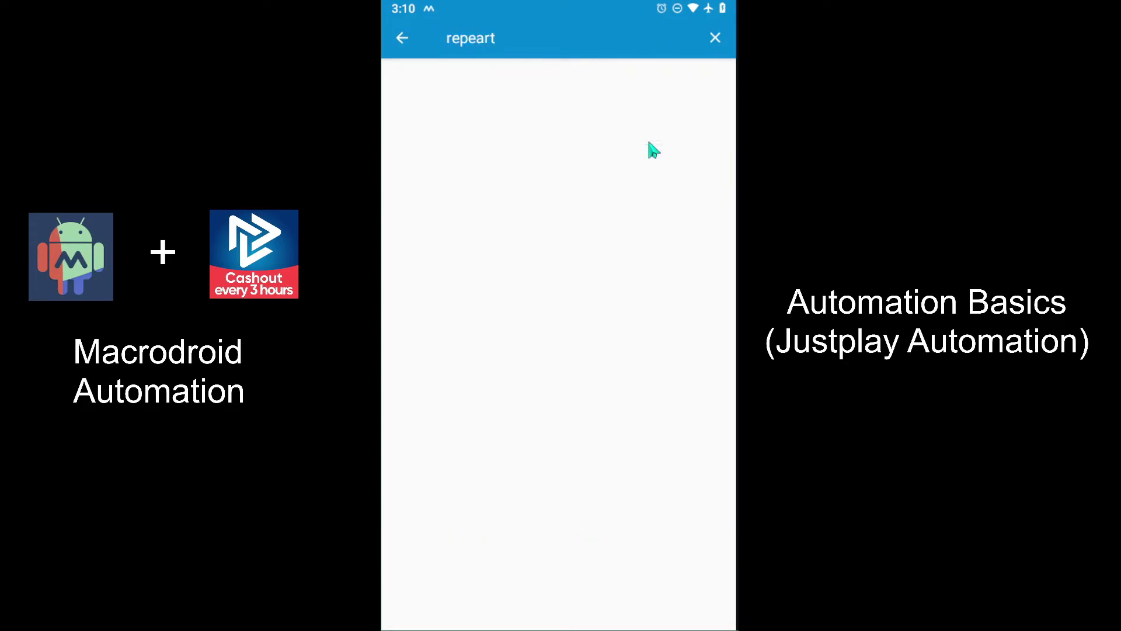
pyautogui.click(537, 120)
pyautogui.click(633, 421)
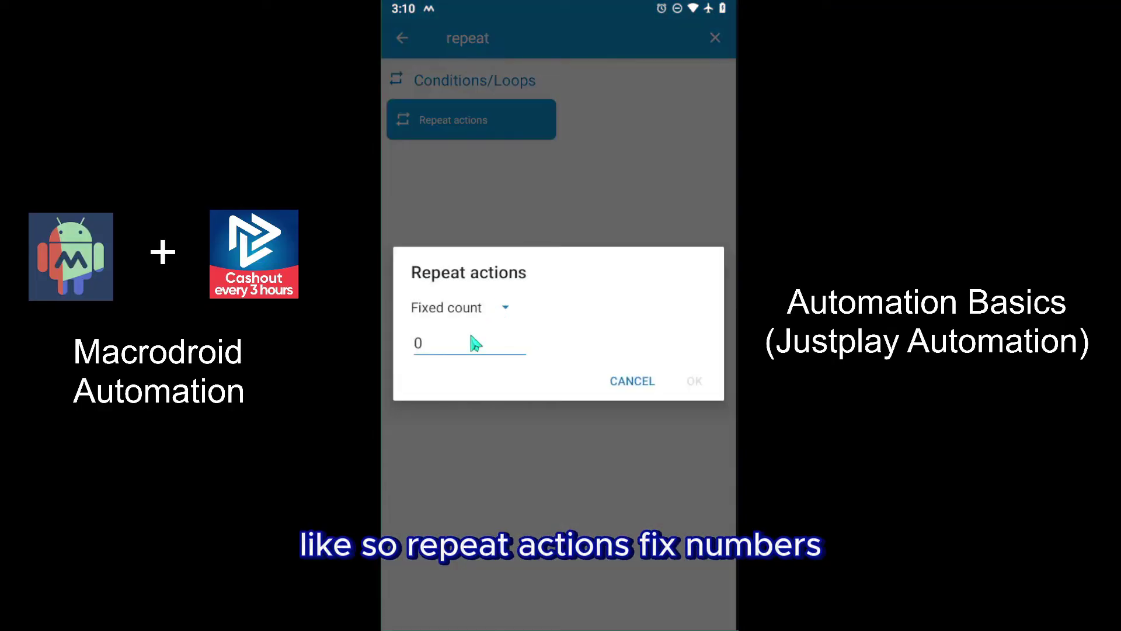
pyautogui.click(470, 327)
pyautogui.press('BackSpace')
pyautogui.write('120')
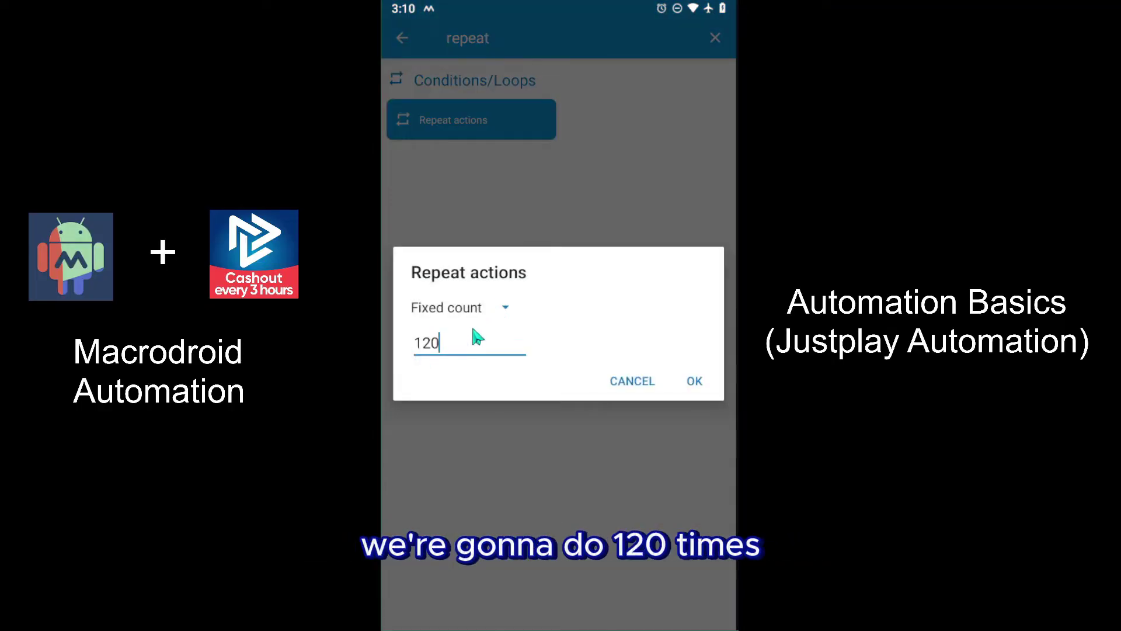
pyautogui.click(692, 380)
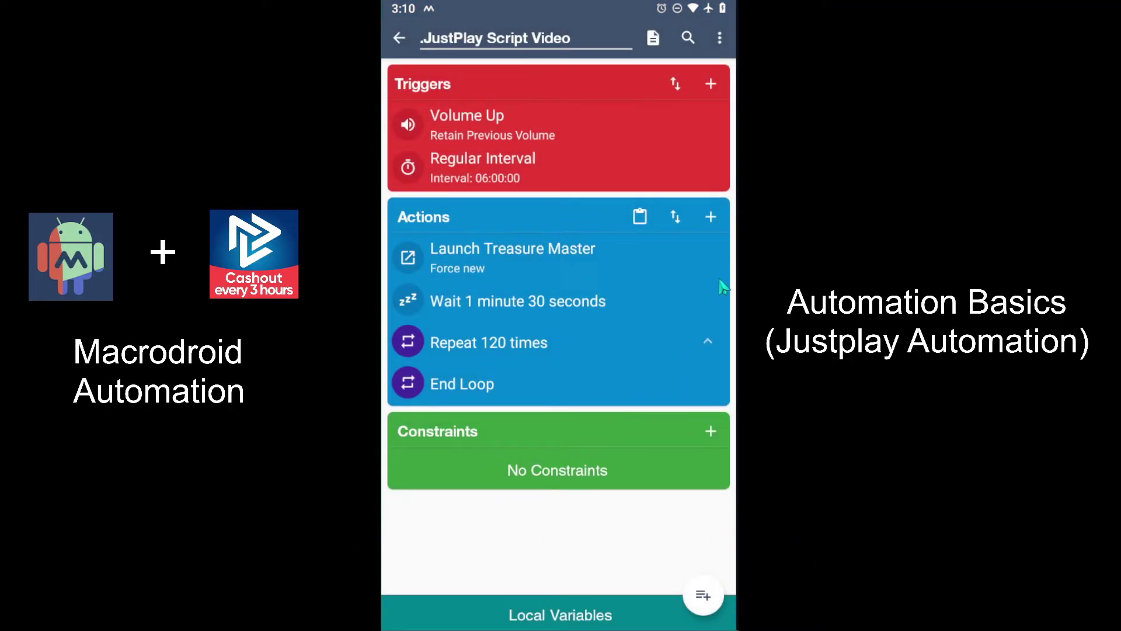
# Move the Repeat 120 times loop to the top of the action list
pyautogui.click(674, 221)
pyautogui.moveTo(708, 341); pyautogui.dragTo(699, 264)
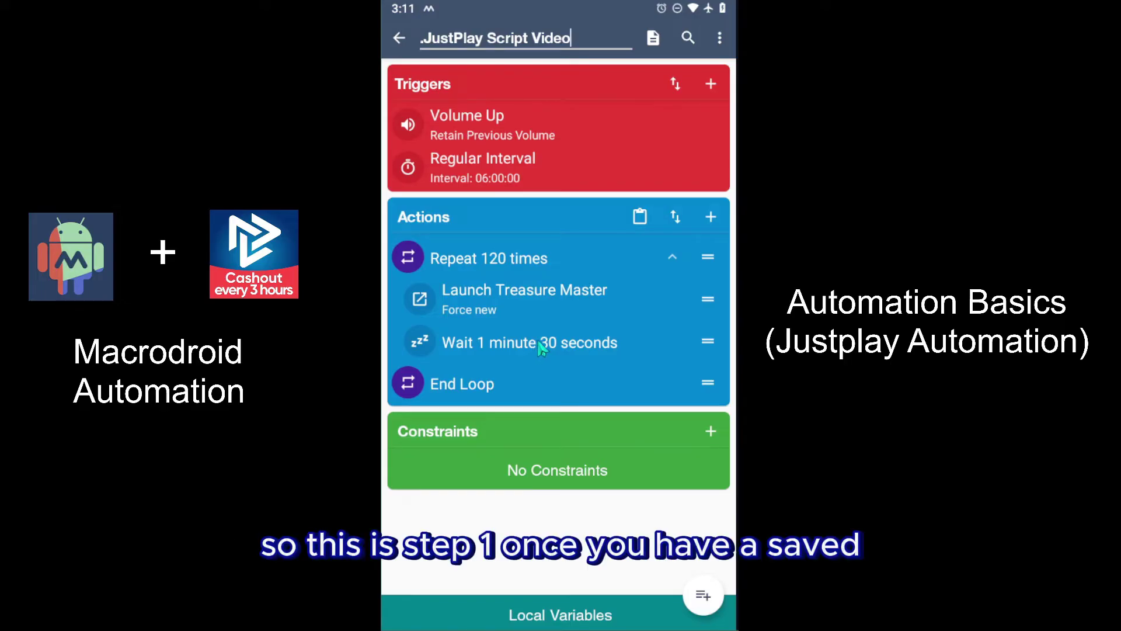
# Save the macro, then expand the .Cancel Macros group in the Macros list
pyautogui.click(702, 599)
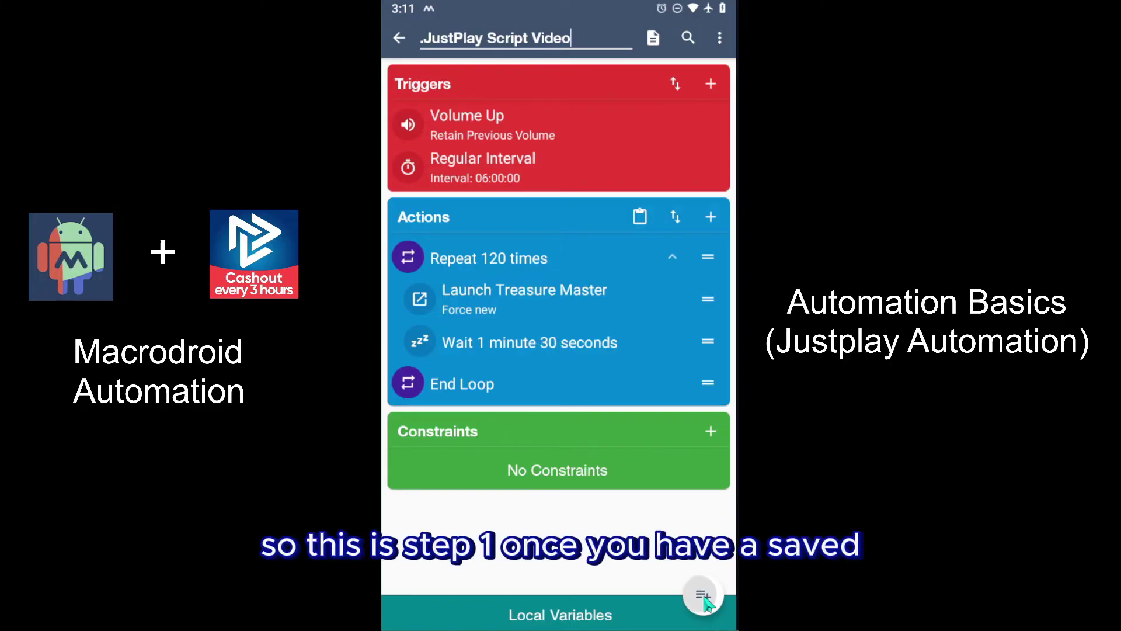
pyautogui.click(514, 613)
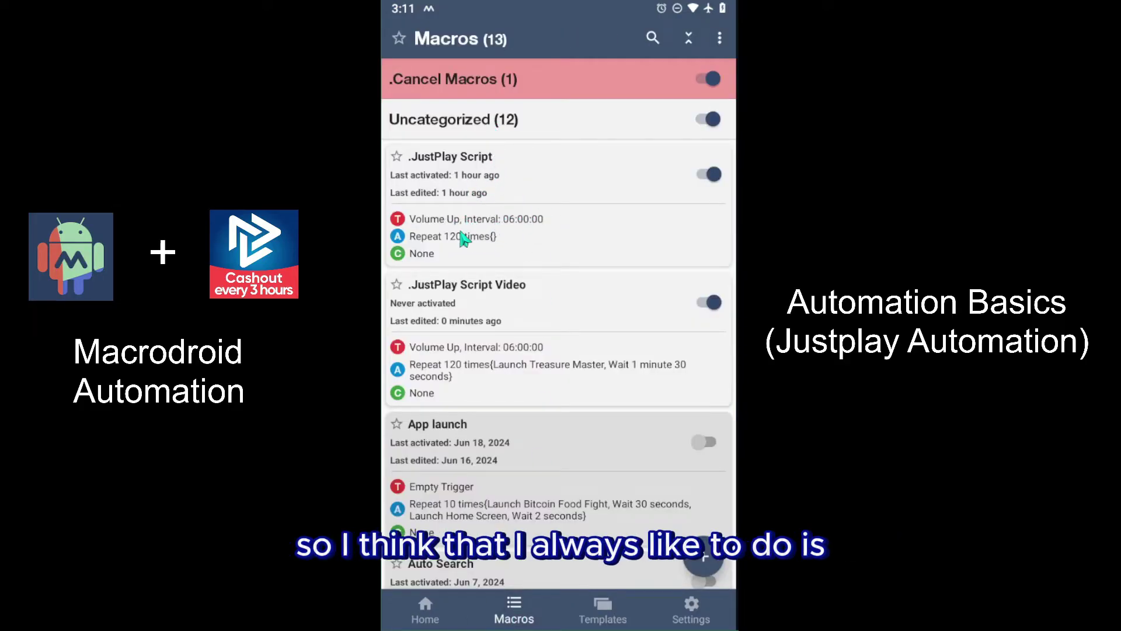
pyautogui.click(502, 82)
# In Cancel Macros, duplicate the .JustPlay Script cancel action, retarget it to .JustPlay Script Video, and save
pyautogui.click(489, 211)
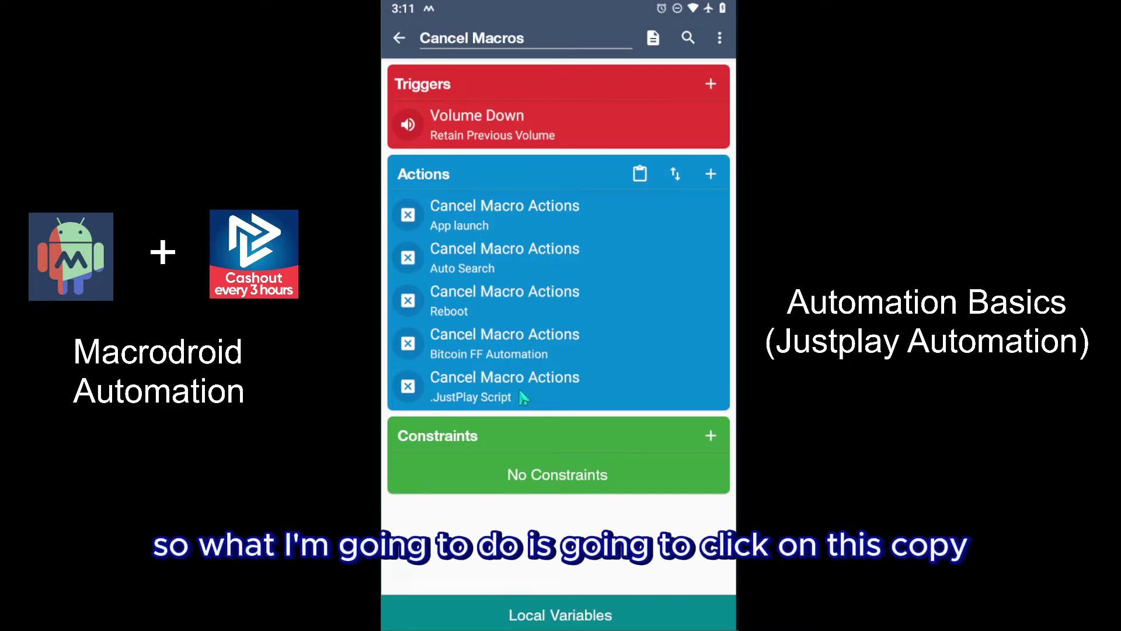
pyautogui.click(533, 380)
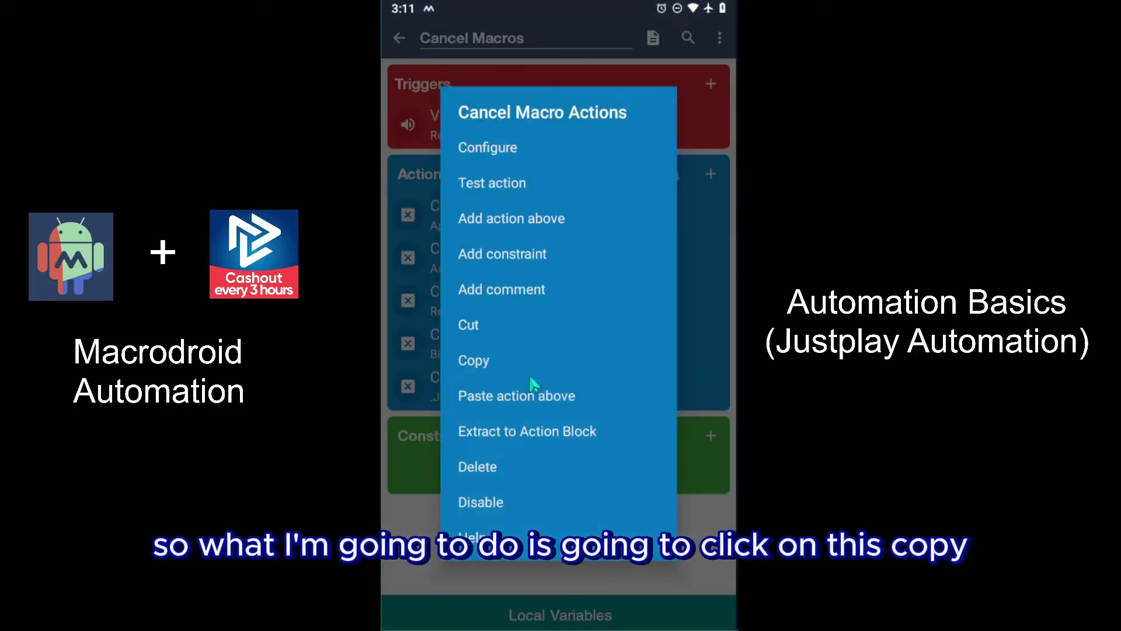
pyautogui.click(473, 361)
pyautogui.click(640, 174)
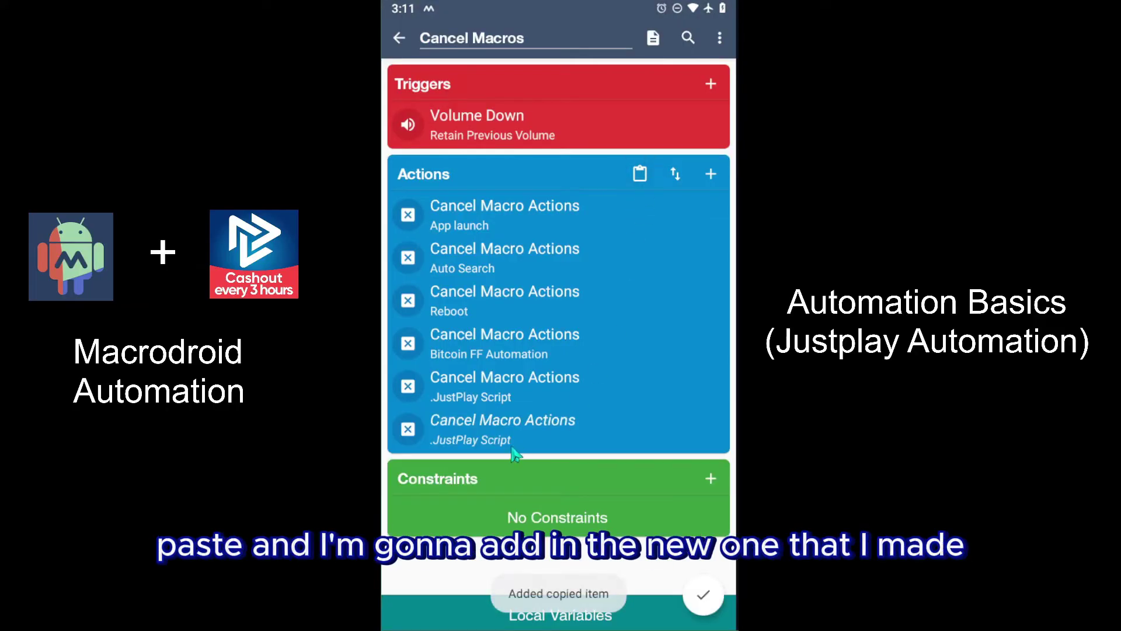
pyautogui.click(508, 432)
pyautogui.click(494, 146)
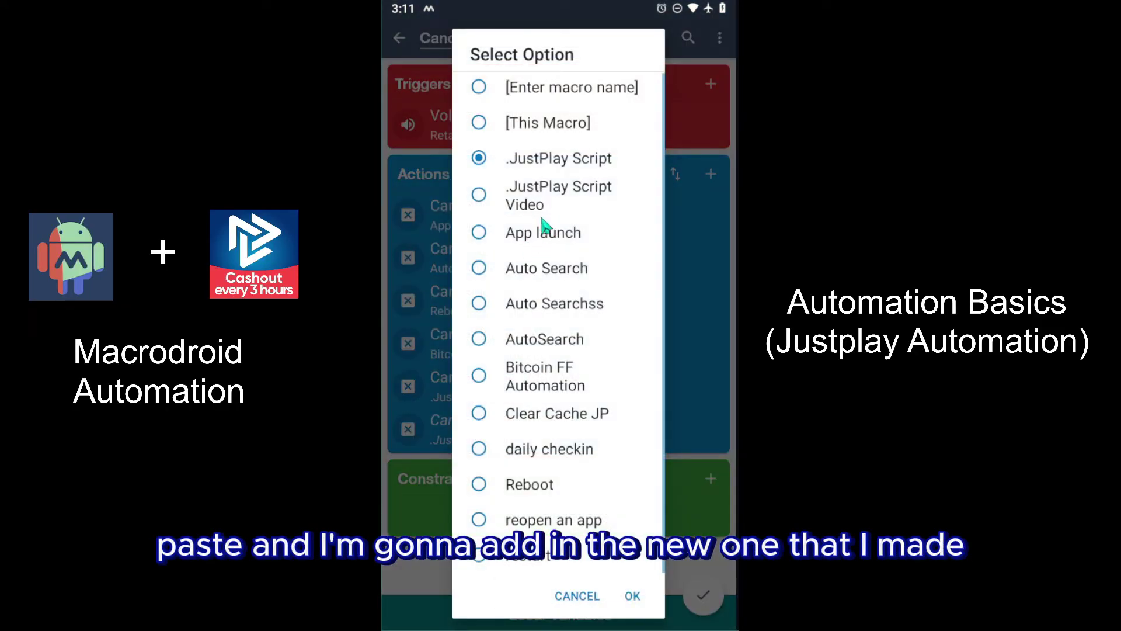
pyautogui.click(545, 189)
pyautogui.click(632, 596)
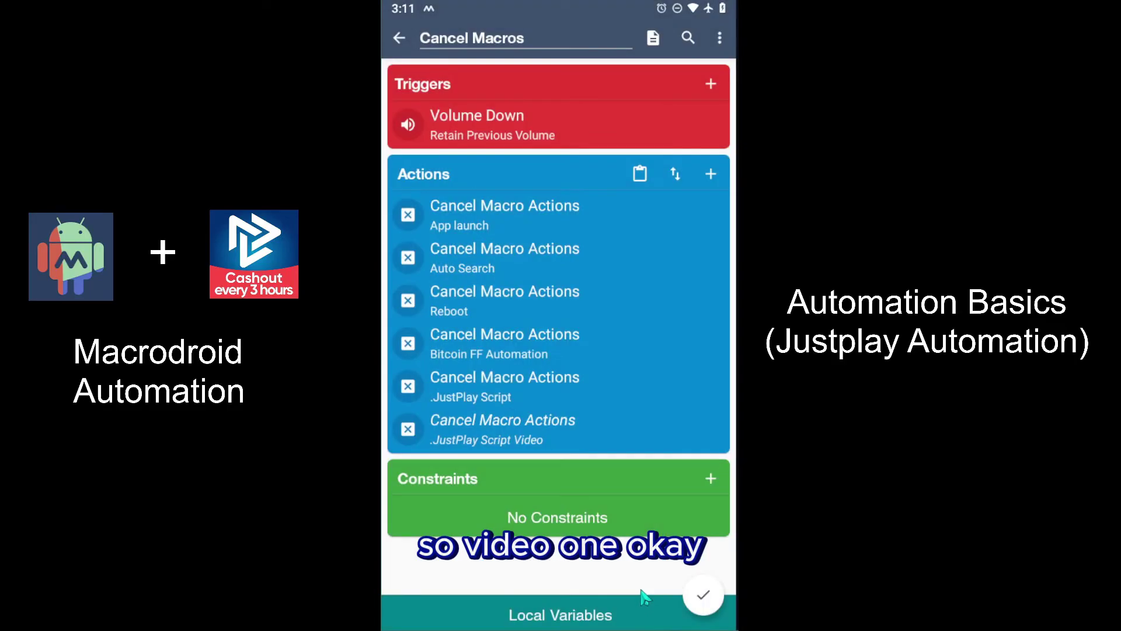
pyautogui.click(704, 598)
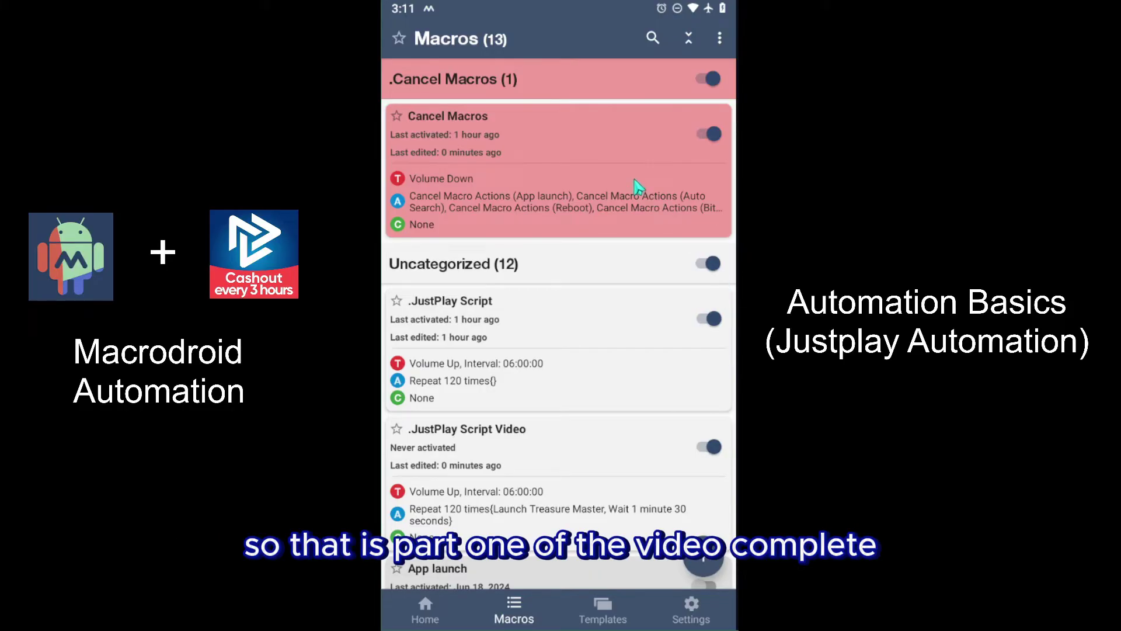
# Collapse the .Cancel Macros and Uncategorized groups in the macros list
pyautogui.click(557, 88)
pyautogui.click(551, 119)
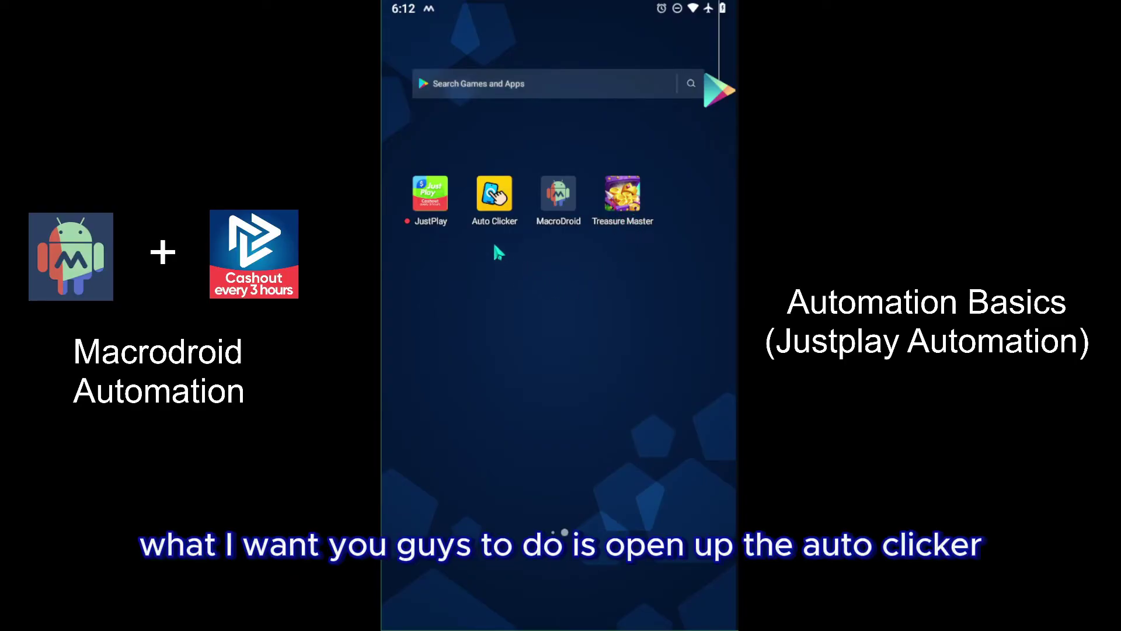
# Start Auto Clicker in Multi-Point Mode with a 300 ms interval, then go home
pyautogui.click(494, 204)
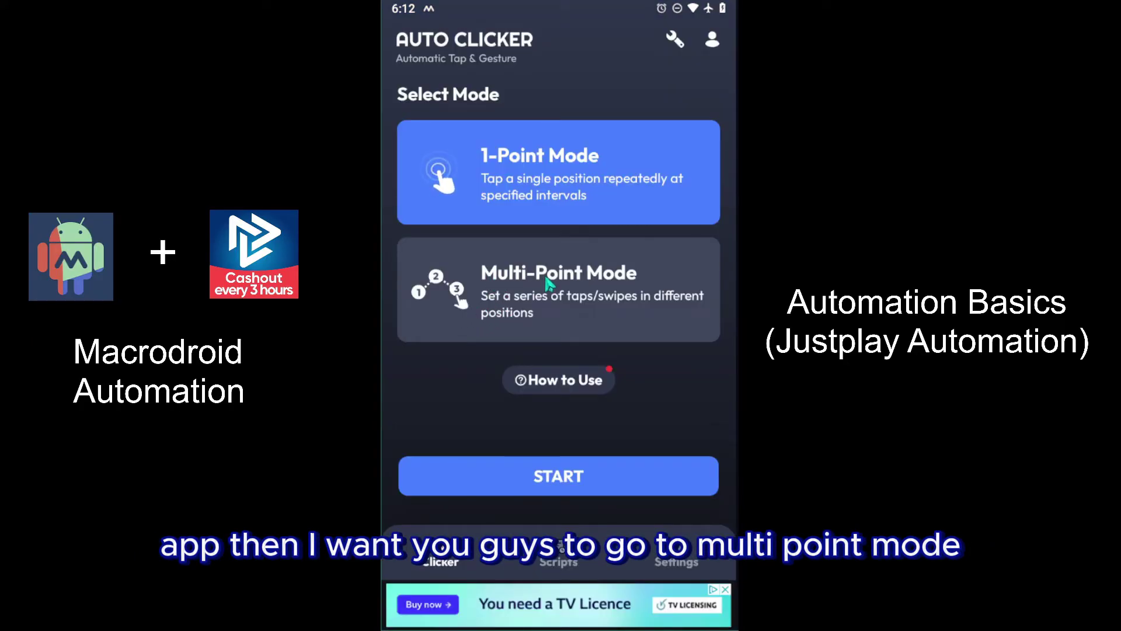
pyautogui.click(607, 298)
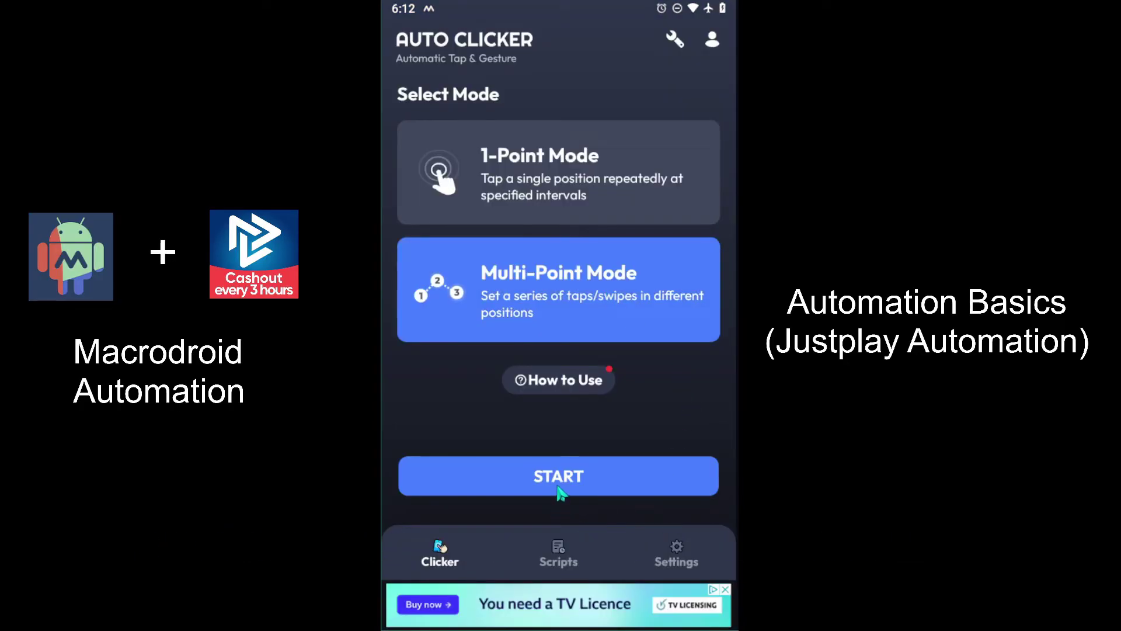
pyautogui.click(560, 491)
pyautogui.click(522, 559)
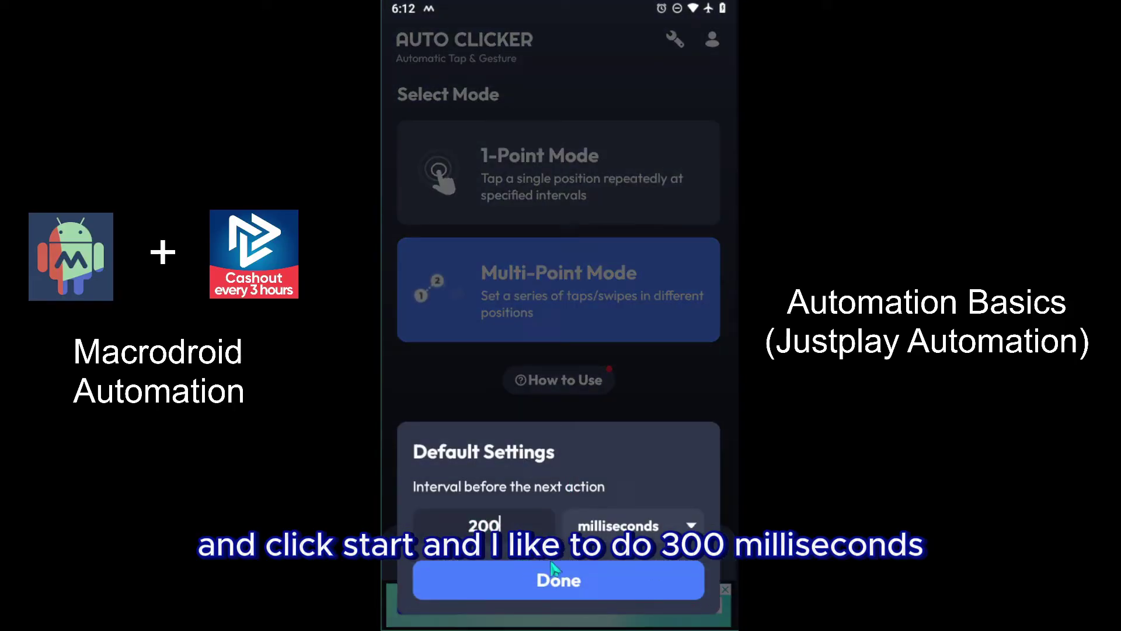
pyautogui.press('BackSpace')
pyautogui.press('BackSpace')
pyautogui.press('BackSpace')
pyautogui.write('300')
pyautogui.click(569, 584)
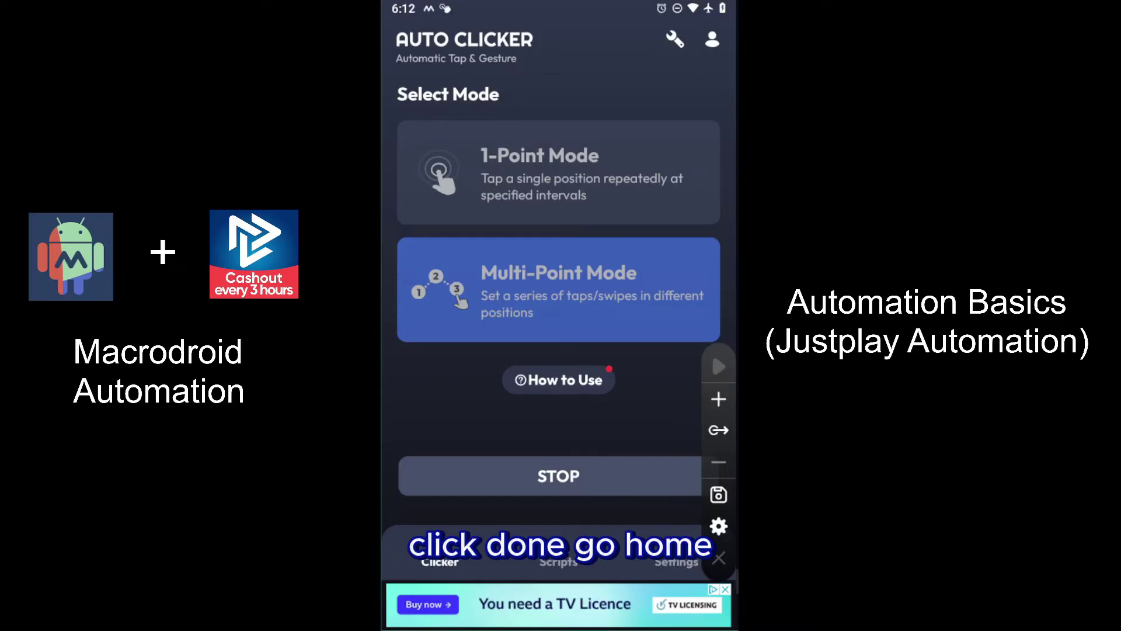
pyautogui.hotkey('ctrl', 'shift', '1')
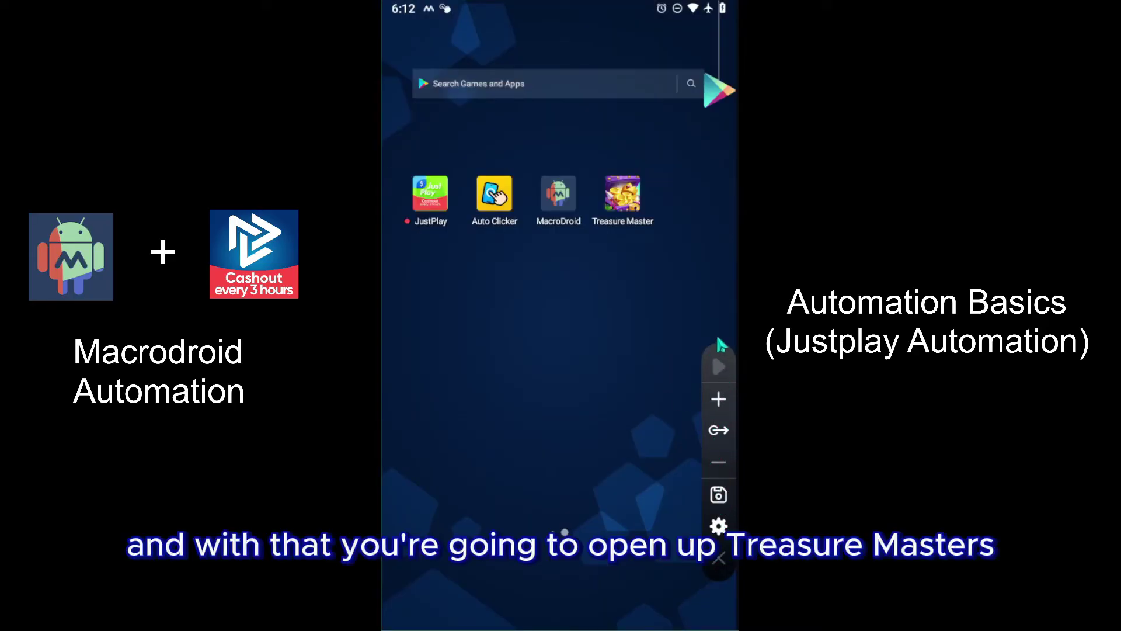
# Launch Treasure Master and place click points 1, 2 and 3 on PLAY, CONTINUE and RESTART
pyautogui.click(622, 203)
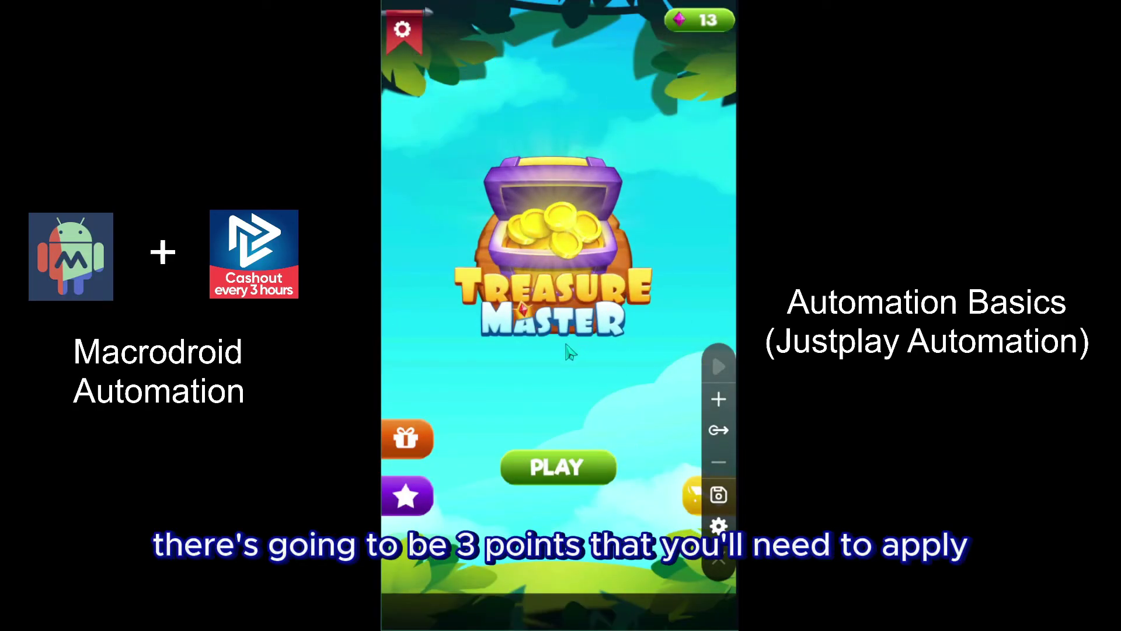
pyautogui.click(719, 399)
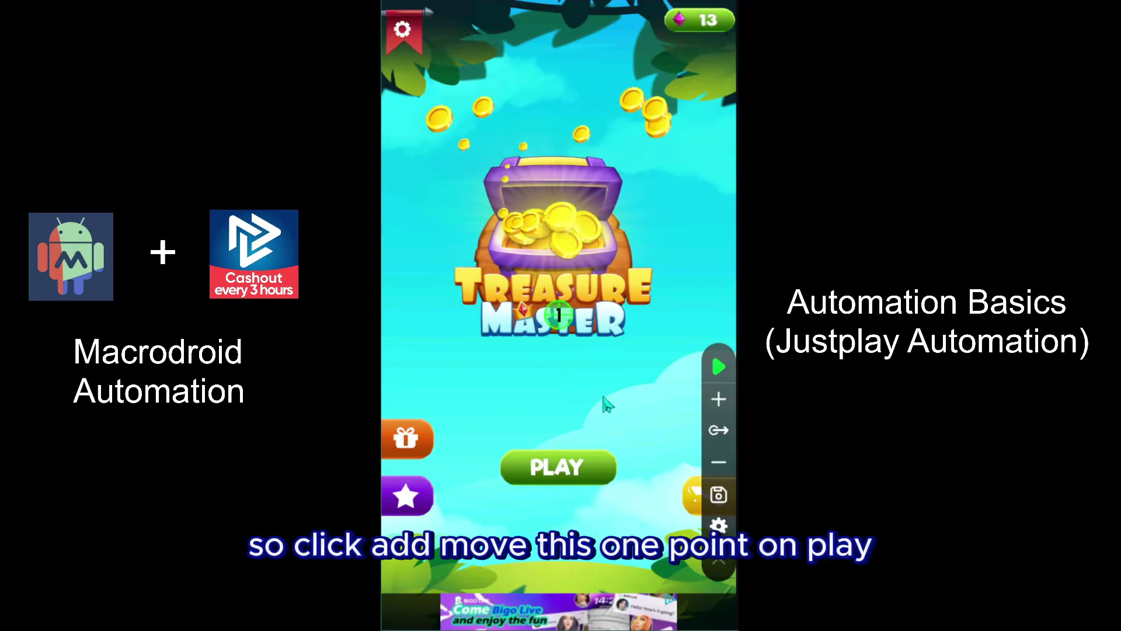
pyautogui.moveTo(601, 398); pyautogui.dragTo(556, 468)
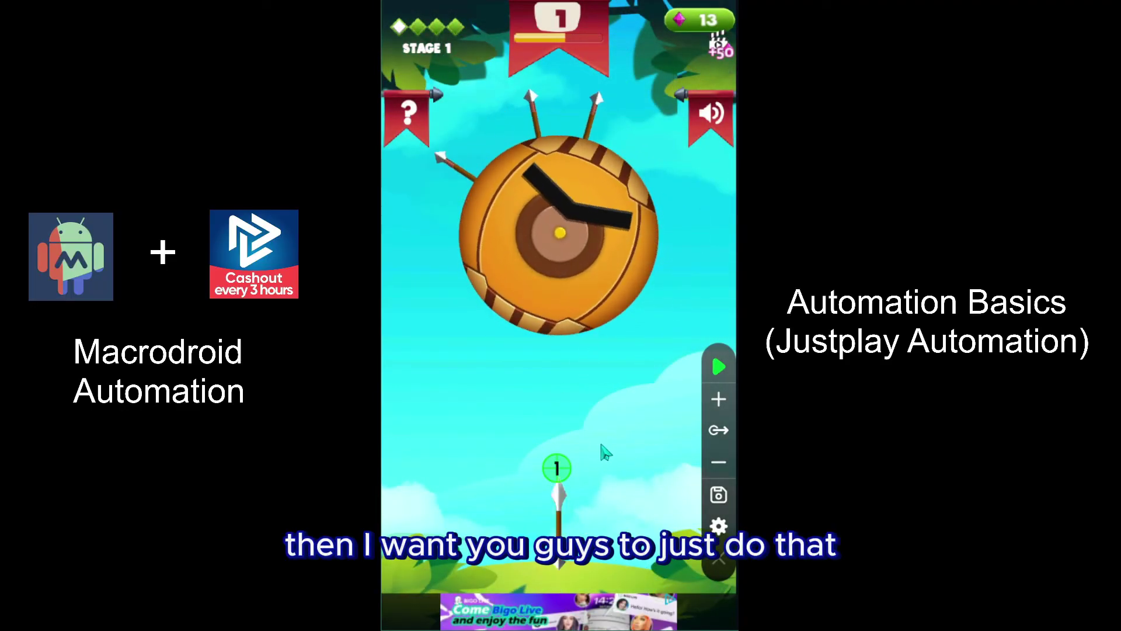
pyautogui.click(604, 453)
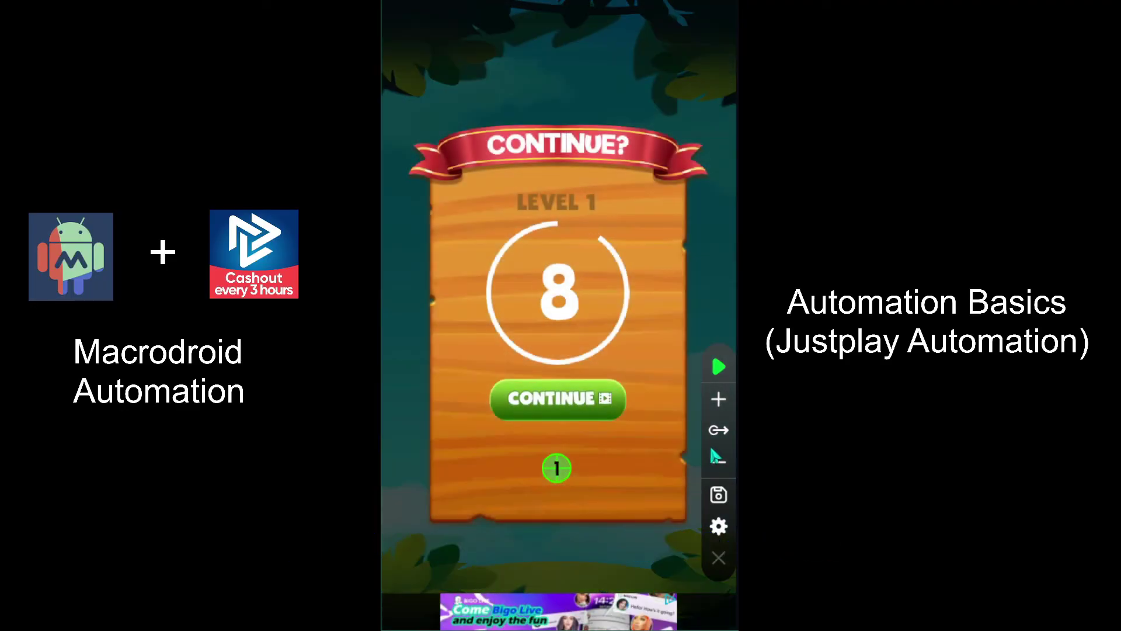
pyautogui.click(718, 399)
pyautogui.moveTo(578, 318); pyautogui.dragTo(583, 413)
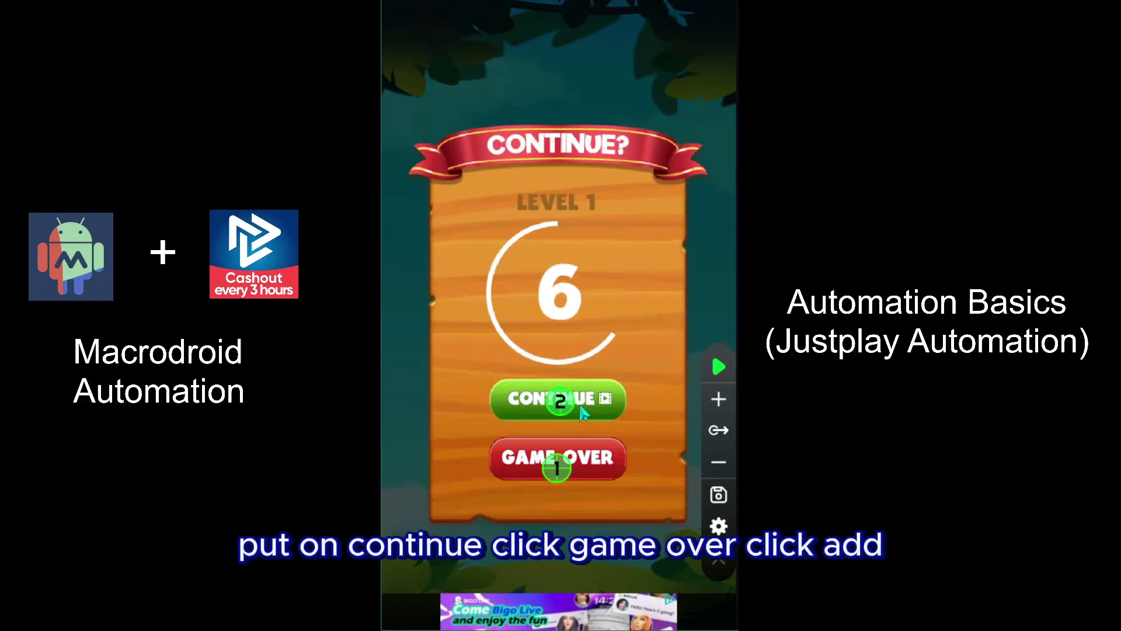
pyautogui.click(600, 466)
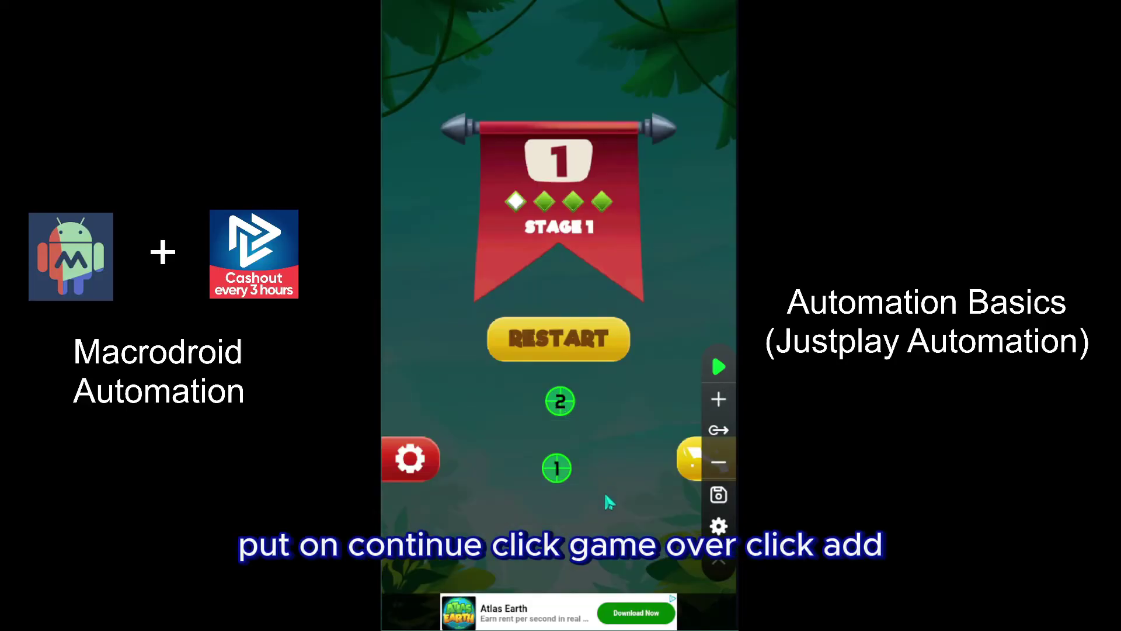
pyautogui.click(718, 399)
pyautogui.moveTo(559, 315); pyautogui.dragTo(563, 338)
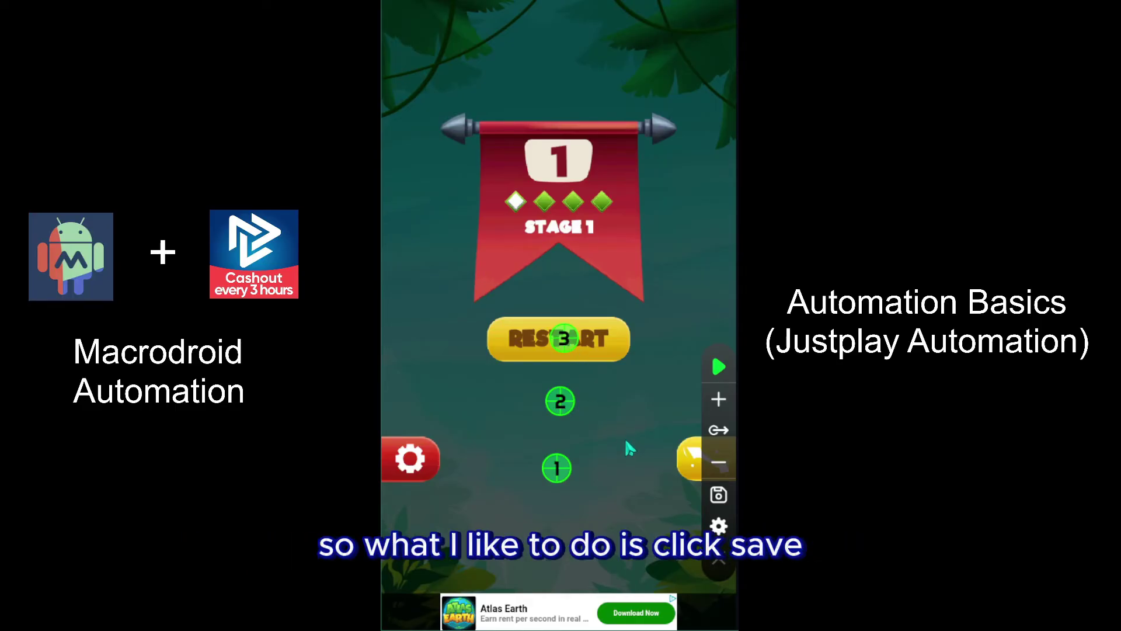
# Save the floating toolbar's script under the name My Script 3, then go home
pyautogui.click(718, 494)
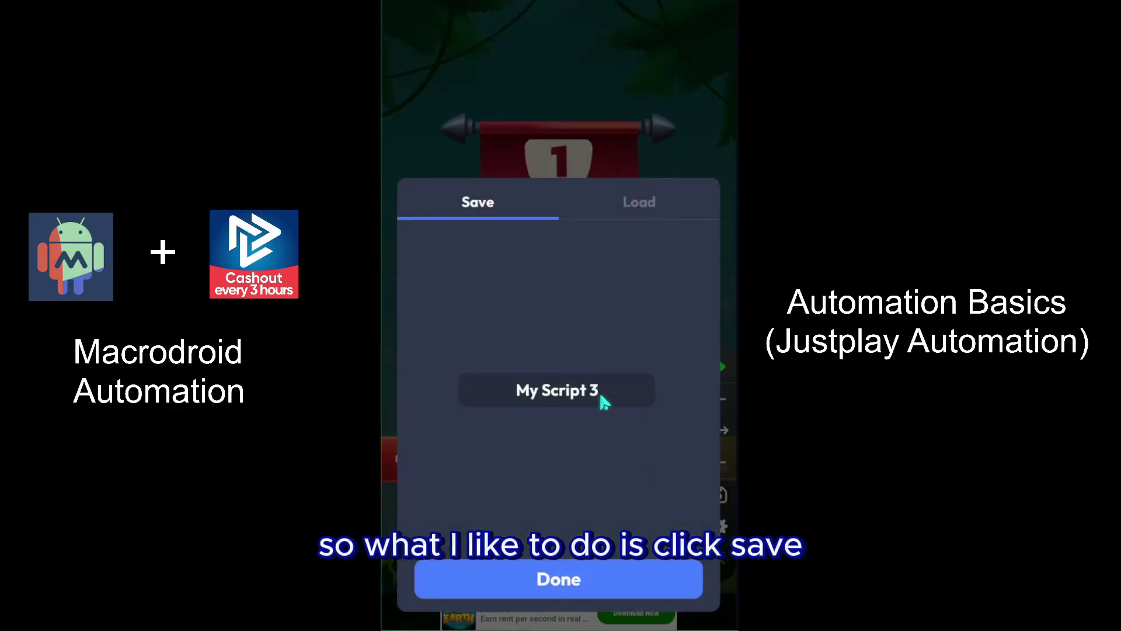
pyautogui.click(598, 406)
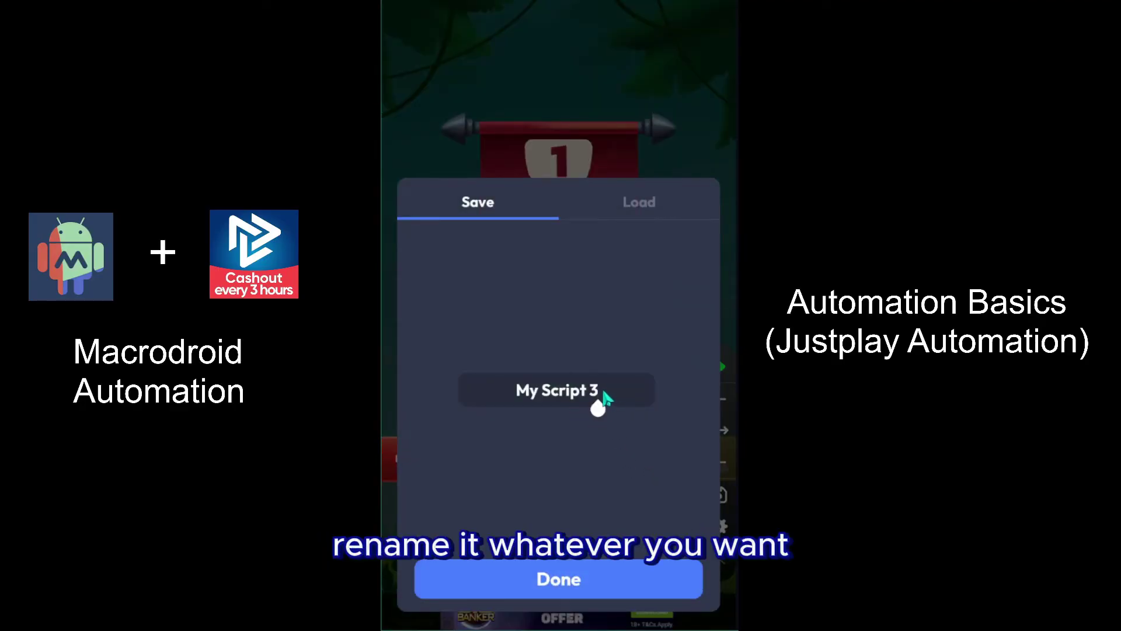
pyautogui.click(560, 578)
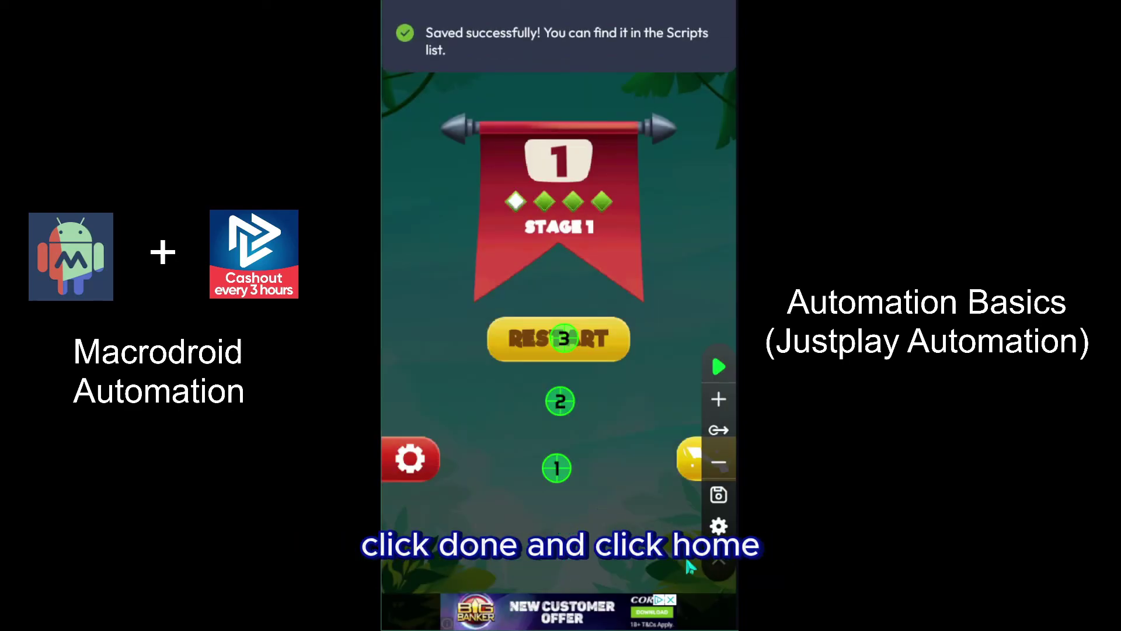
pyautogui.hotkey('ctrl', 'shift', 'h')
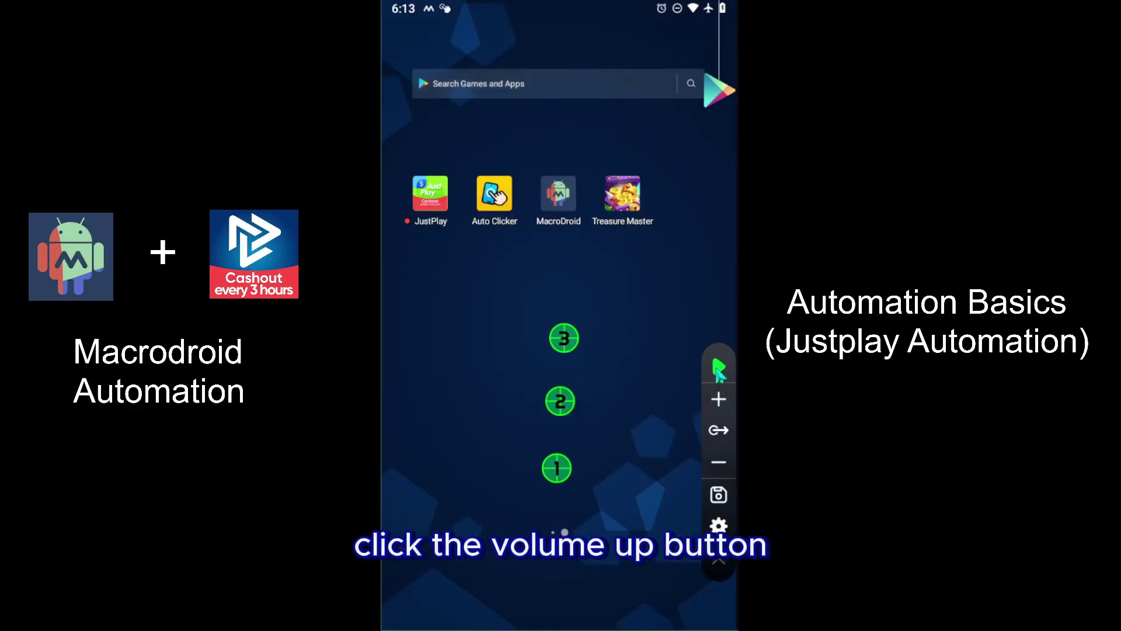
# Start the three-point Auto Clicker script playing on Treasure Master
pyautogui.click(718, 369)
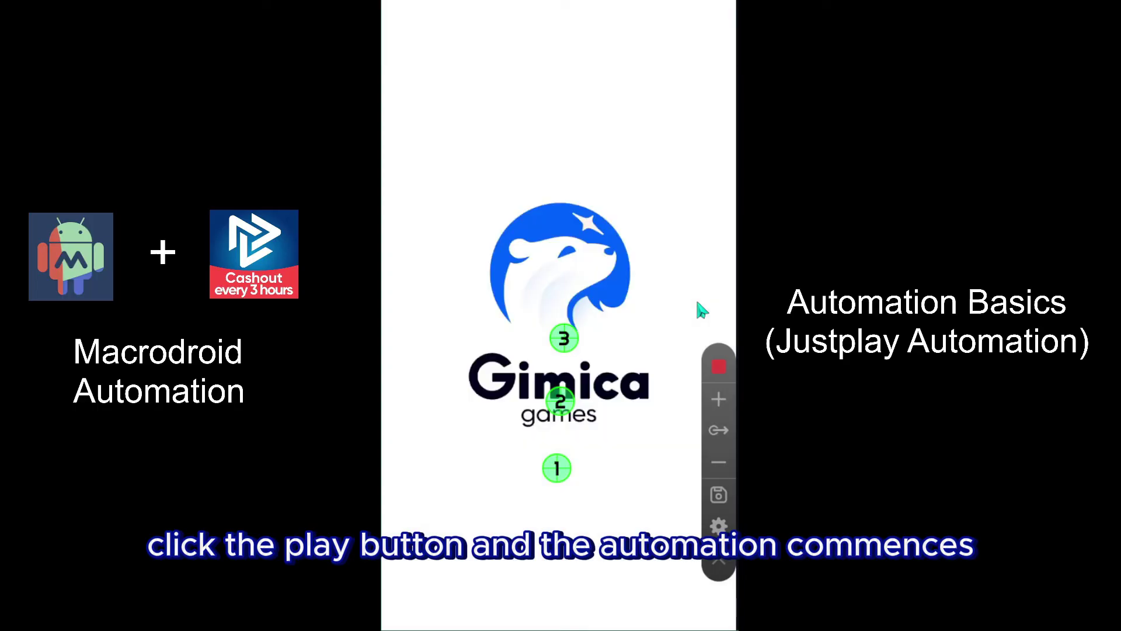